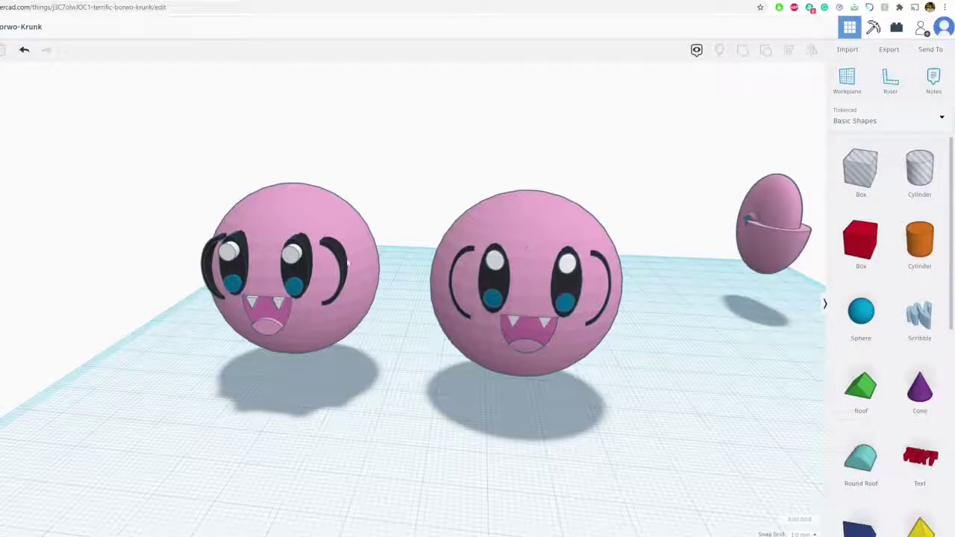
# Compare how the eyes, mouth and cheek marks sit on the surfaces of the two pink heads from several angles
pyautogui.moveTo(347, 263); pyautogui.dragTo(239, 221, button='right')
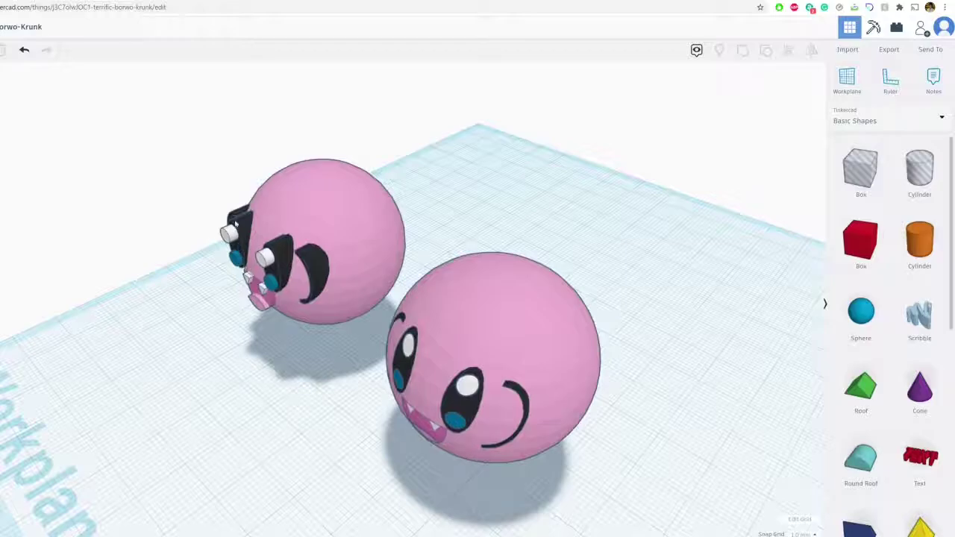
pyautogui.moveTo(461, 324)
pyautogui.mouseDown(button='right')
pyautogui.moveTo(373, 289)
pyautogui.moveTo(456, 314)
pyautogui.mouseUp(button='right')
pyautogui.moveTo(463, 366); pyautogui.dragTo(565, 358, button='right')
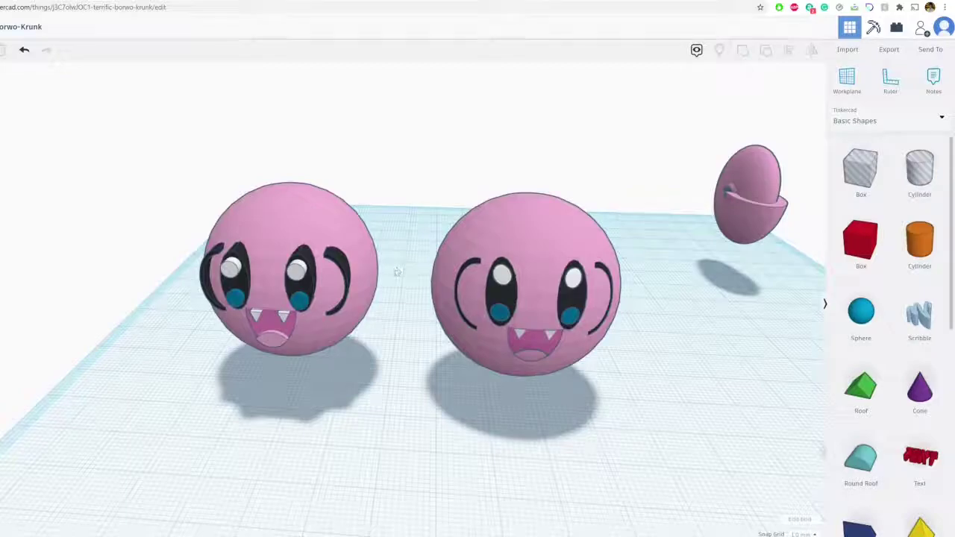
pyautogui.moveTo(396, 277); pyautogui.dragTo(388, 317, button='right')
pyautogui.moveTo(467, 408); pyautogui.dragTo(383, 380, button='right')
pyautogui.moveTo(378, 339); pyautogui.dragTo(596, 326, button='right')
pyautogui.moveTo(471, 322); pyautogui.dragTo(445, 322, button='right')
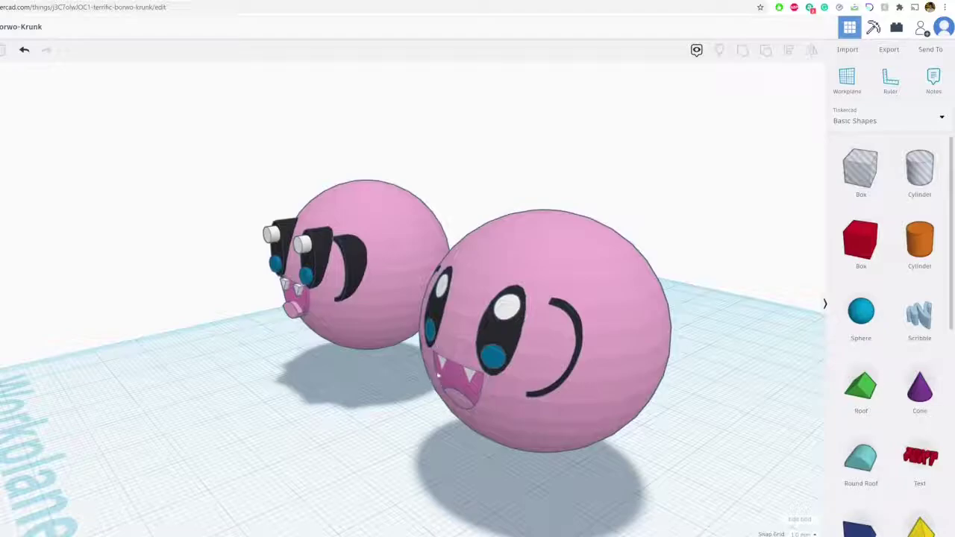
pyautogui.moveTo(408, 348); pyautogui.dragTo(491, 363, button='right')
# Copy the pink sphere of the head with protruding face parts and place the duplicate beside it, over the workplane's edge
pyautogui.click(353, 210)
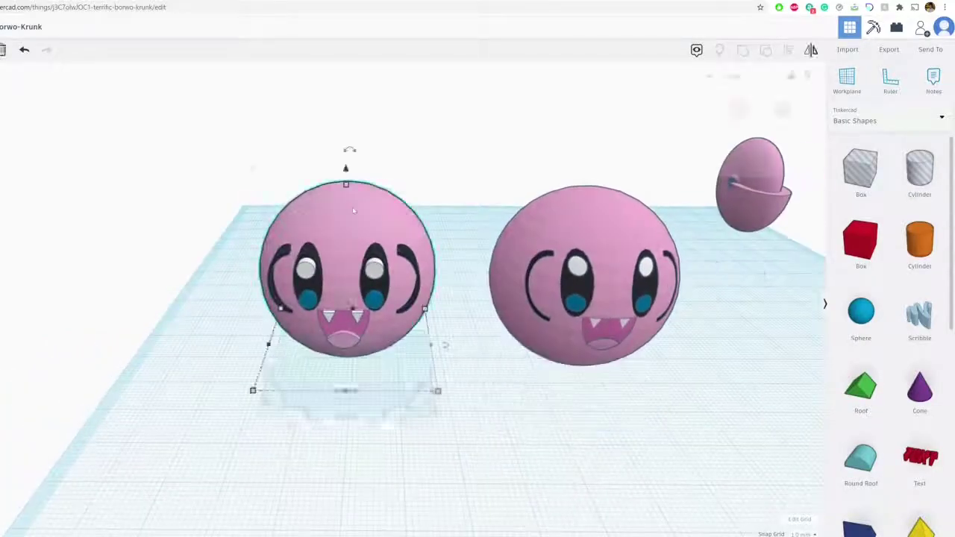
pyautogui.hotkey('ctrl', 'c')
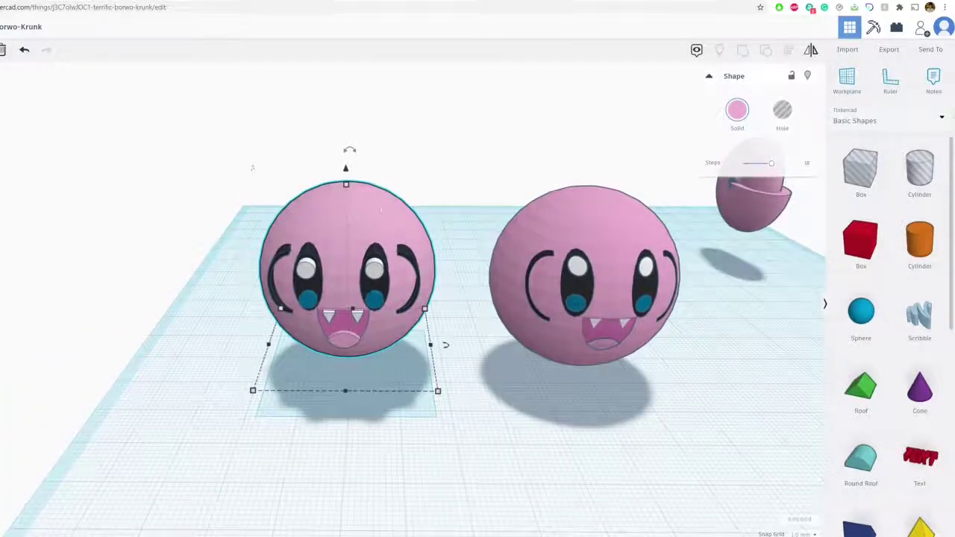
pyautogui.hotkey('ctrl', 'v')
pyautogui.moveTo(477, 228); pyautogui.dragTo(469, 258, button='right')
pyautogui.moveTo(472, 250); pyautogui.dragTo(57, 185)
pyautogui.moveTo(105, 282); pyautogui.dragTo(336, 279, button='middle')
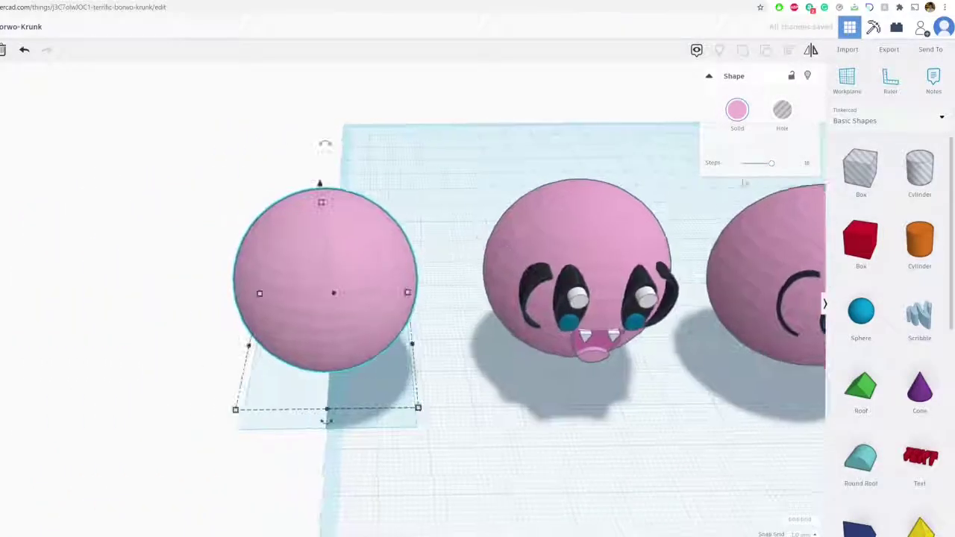
# Turn the duplicated sphere into a hole and move it farther away from the head
pyautogui.click(782, 111)
pyautogui.moveTo(354, 286); pyautogui.dragTo(305, 286)
pyautogui.click(666, 346)
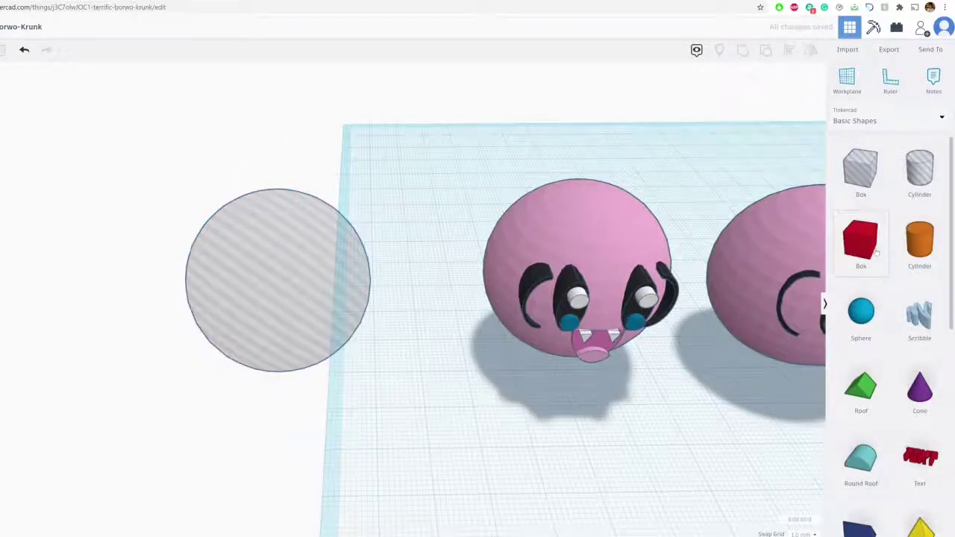
# Add a solid box around the hole sphere and enlarge it to enclose the sphere completely, about 54 mm tall
pyautogui.moveTo(869, 253); pyautogui.dragTo(273, 373)
pyautogui.moveTo(365, 372); pyautogui.dragTo(477, 347, button='right')
pyautogui.keyDown('shift'); pyautogui.moveTo(294, 334); pyautogui.dragTo(348, 171); pyautogui.keyUp('shift')
pyautogui.moveTo(348, 171); pyautogui.dragTo(360, 281, button='right')
pyautogui.moveTo(305, 233)
pyautogui.keyDown('shift'); pyautogui.mouseDown()
pyautogui.moveTo(320, 213)
pyautogui.moveTo(320, 309)
pyautogui.moveTo(324, 230)
pyautogui.mouseUp(); pyautogui.keyUp('shift')
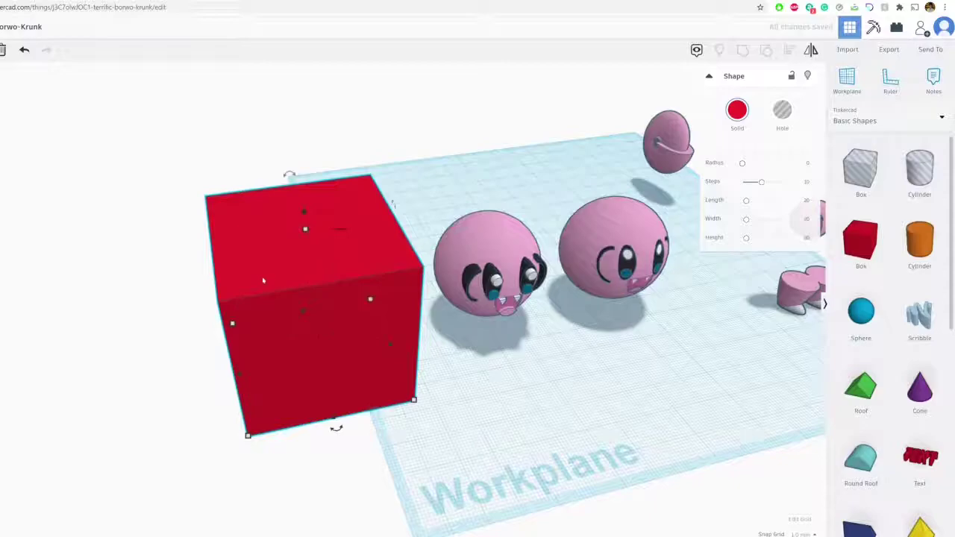
pyautogui.moveTo(305, 229); pyautogui.dragTo(305, 288)
pyautogui.moveTo(232, 324)
pyautogui.mouseDown()
pyautogui.moveTo(200, 311)
pyautogui.moveTo(241, 321)
pyautogui.mouseUp()
pyautogui.moveTo(316, 270); pyautogui.dragTo(310, 226)
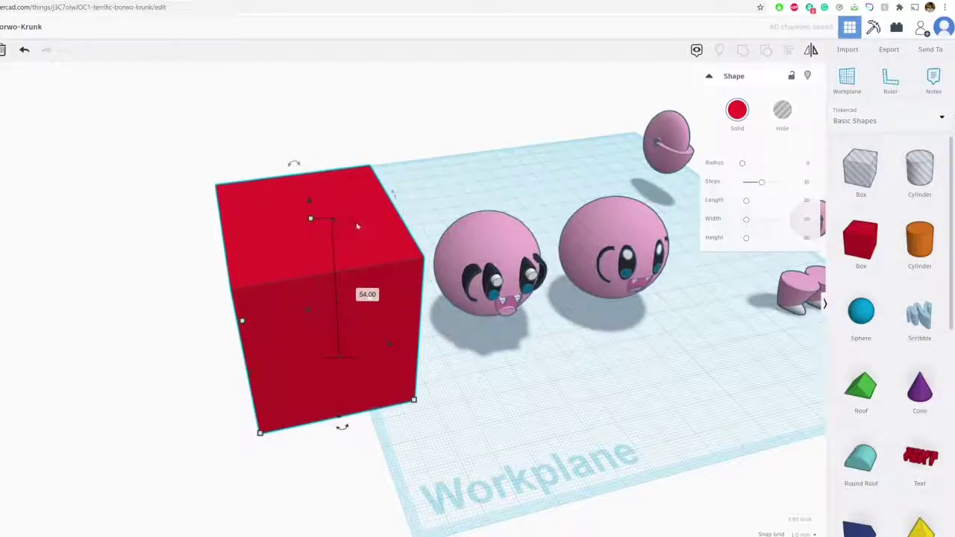
pyautogui.moveTo(357, 226); pyautogui.dragTo(450, 158, button='right')
pyautogui.moveTo(398, 224); pyautogui.dragTo(351, 233, button='right')
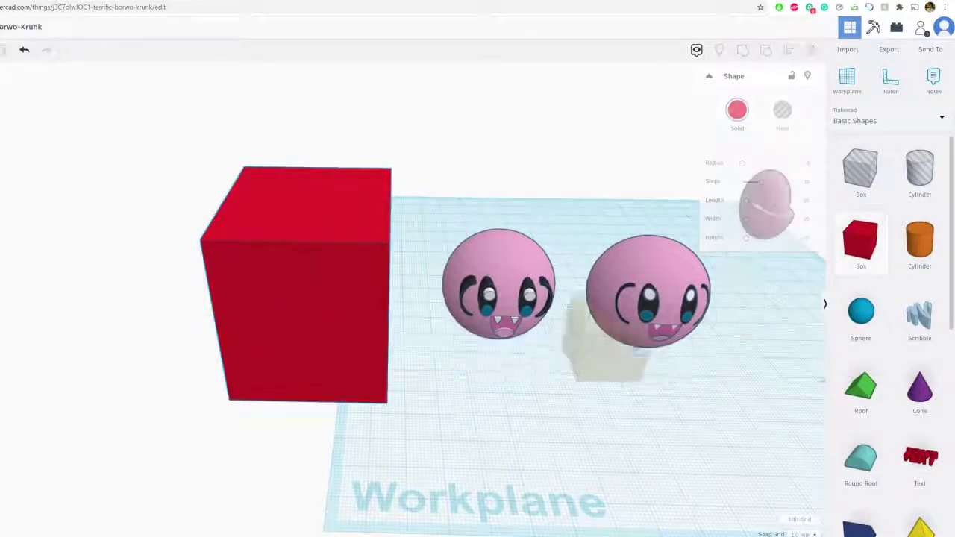
pyautogui.moveTo(860, 238); pyautogui.dragTo(415, 419)
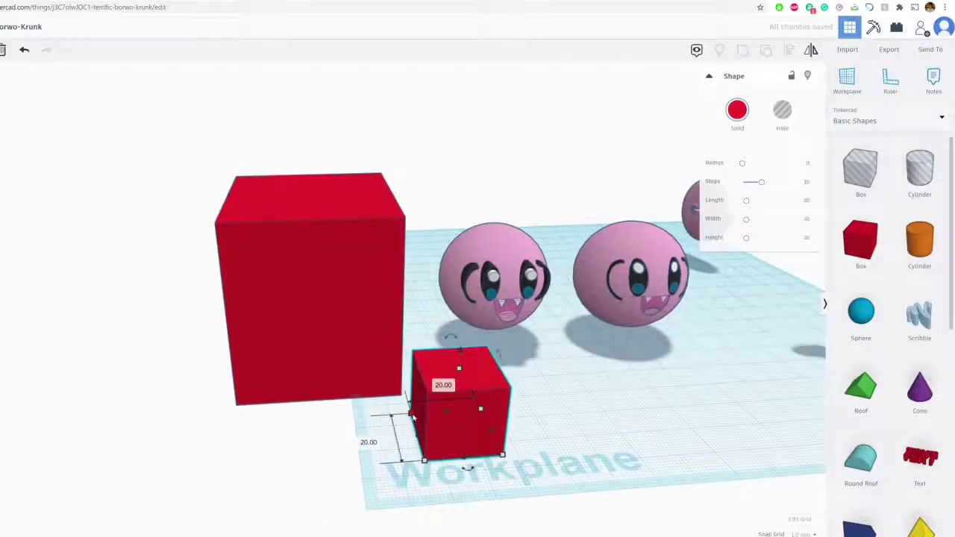
pyautogui.moveTo(415, 418); pyautogui.dragTo(321, 377)
pyautogui.moveTo(438, 416); pyautogui.dragTo(379, 231, button='right')
pyautogui.press('Delete')
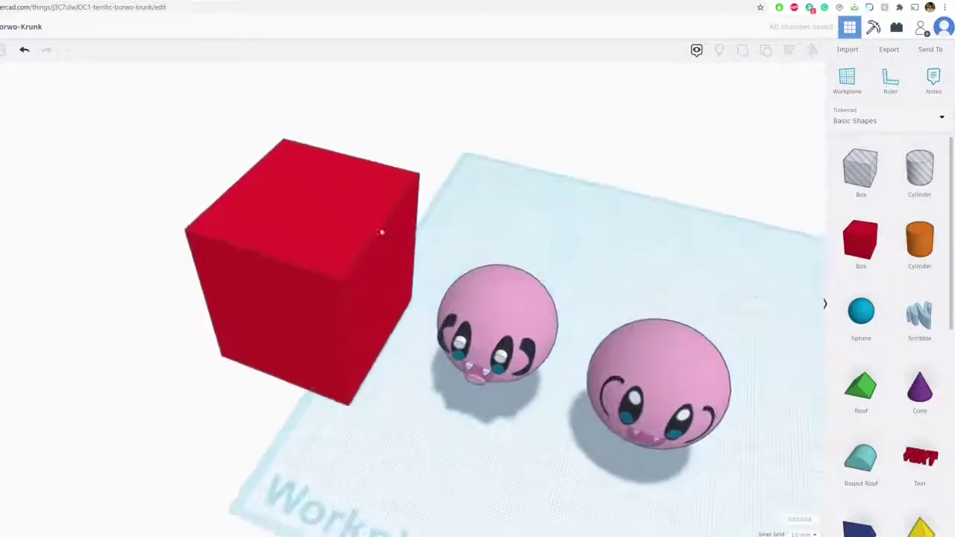
# Switch the large box to a hole to check the sphere's position inside it, and return the box to solid
pyautogui.click(390, 246)
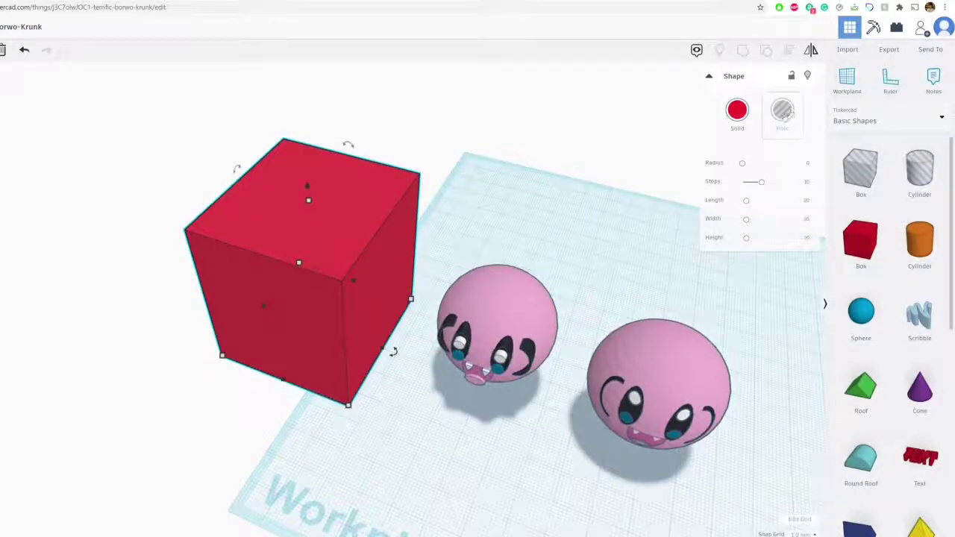
pyautogui.click(786, 114)
pyautogui.scroll(3, 246, 305)
pyautogui.moveTo(237, 307); pyautogui.dragTo(347, 254, button='right')
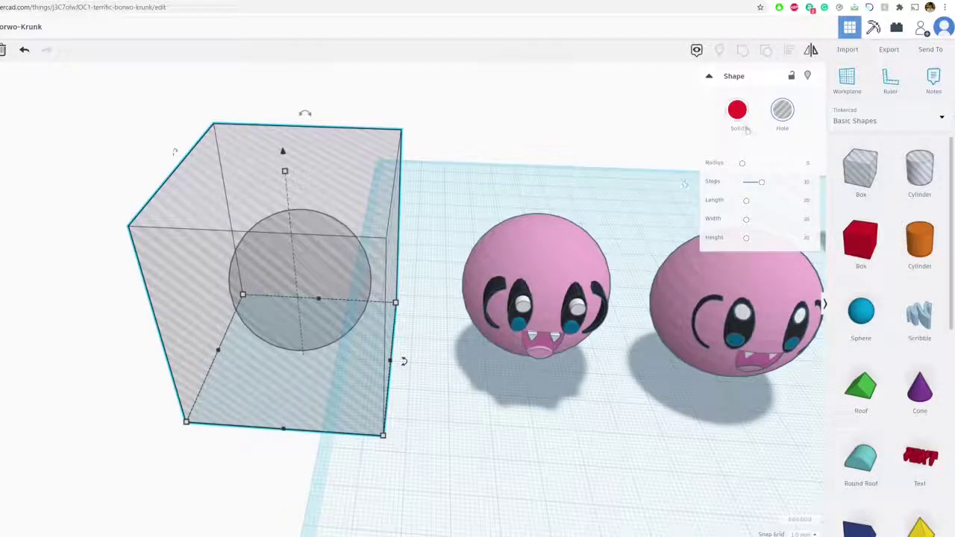
pyautogui.click(737, 111)
pyautogui.click(448, 250)
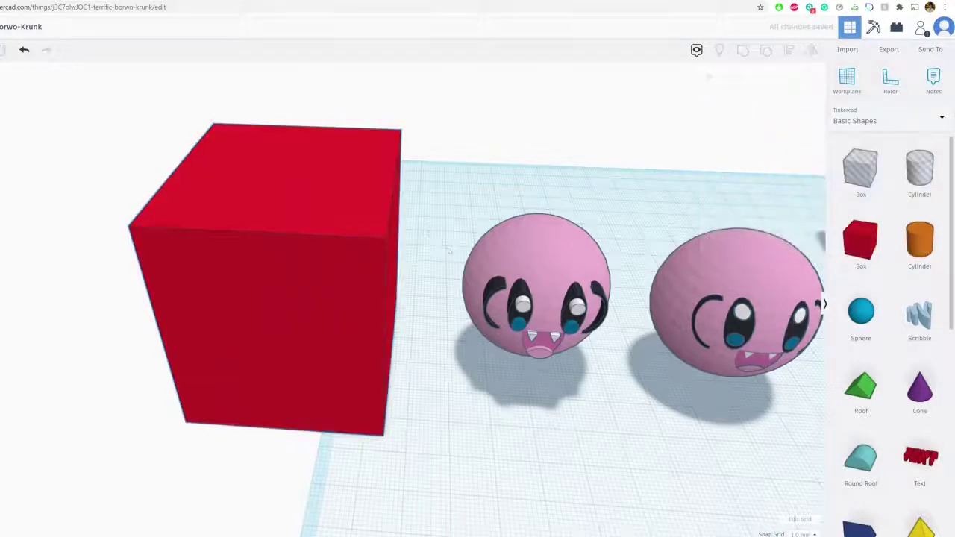
pyautogui.moveTo(462, 220); pyautogui.dragTo(301, 217, button='right')
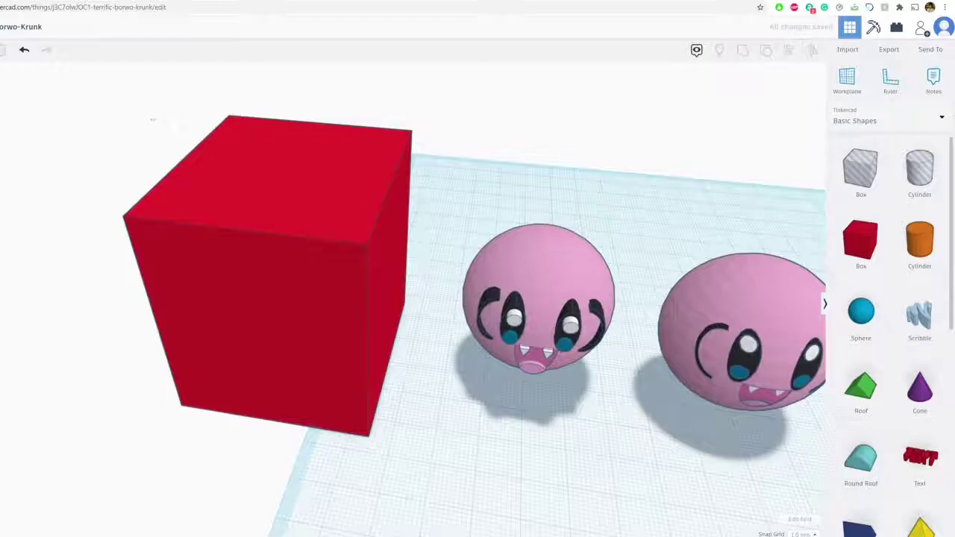
pyautogui.moveTo(133, 118); pyautogui.dragTo(265, 164)
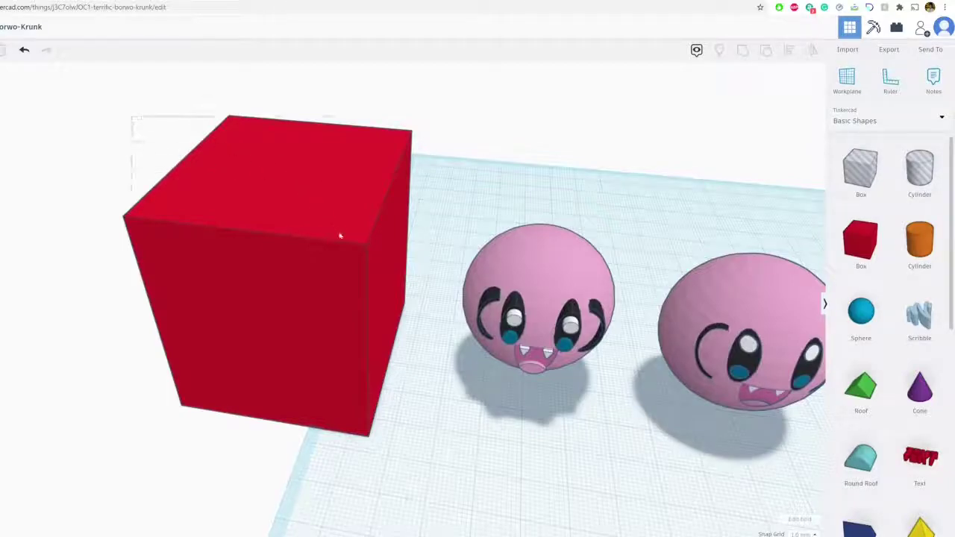
pyautogui.moveTo(384, 335); pyautogui.dragTo(393, 374)
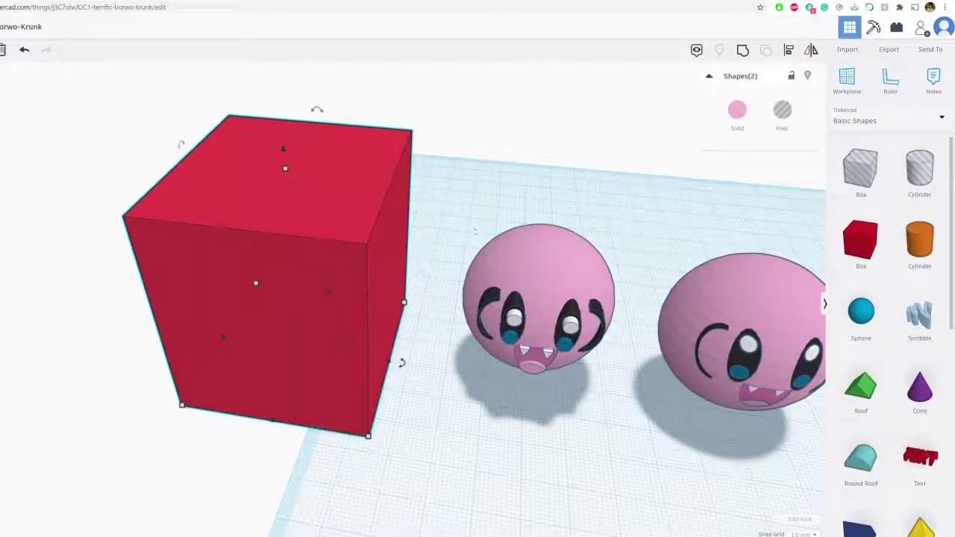
pyautogui.moveTo(451, 250); pyautogui.dragTo(408, 267, button='right')
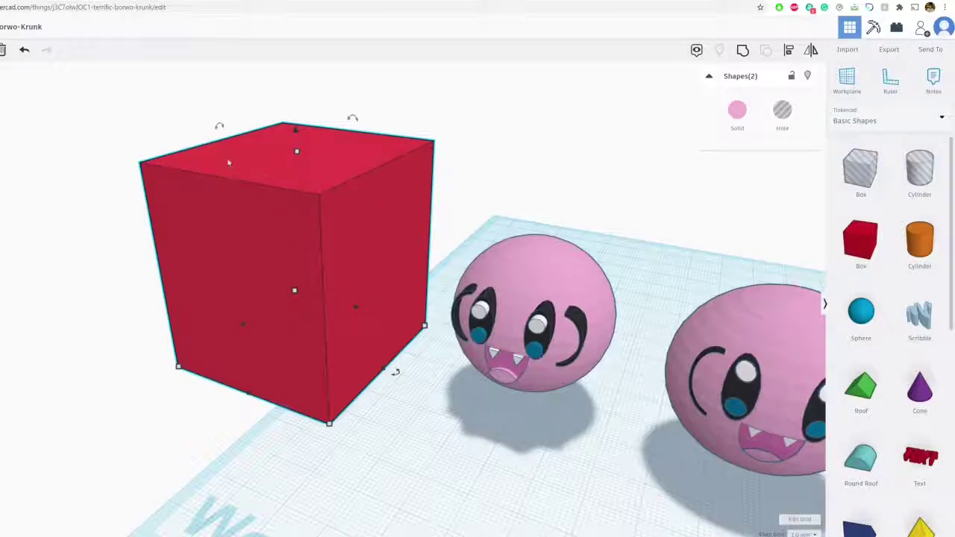
pyautogui.click(115, 108)
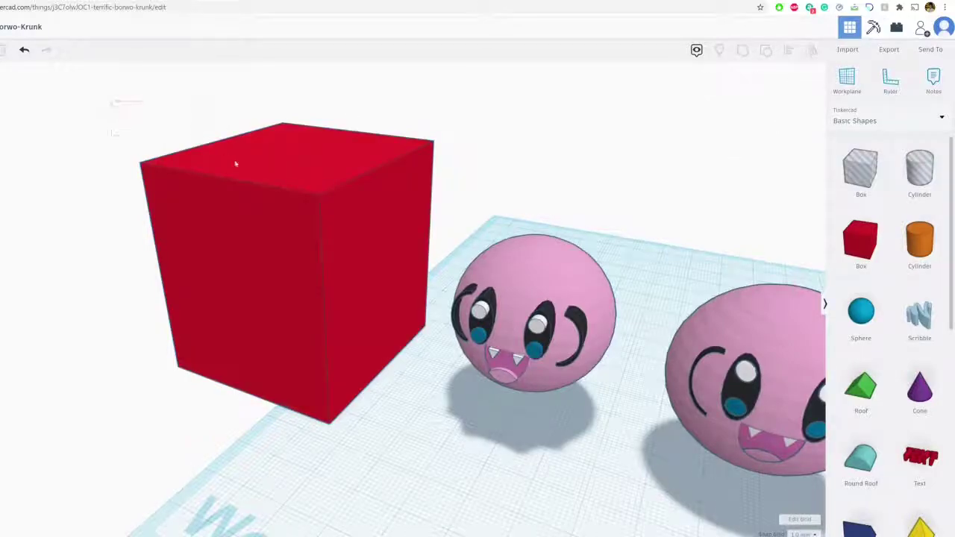
pyautogui.moveTo(235, 164); pyautogui.dragTo(584, 419)
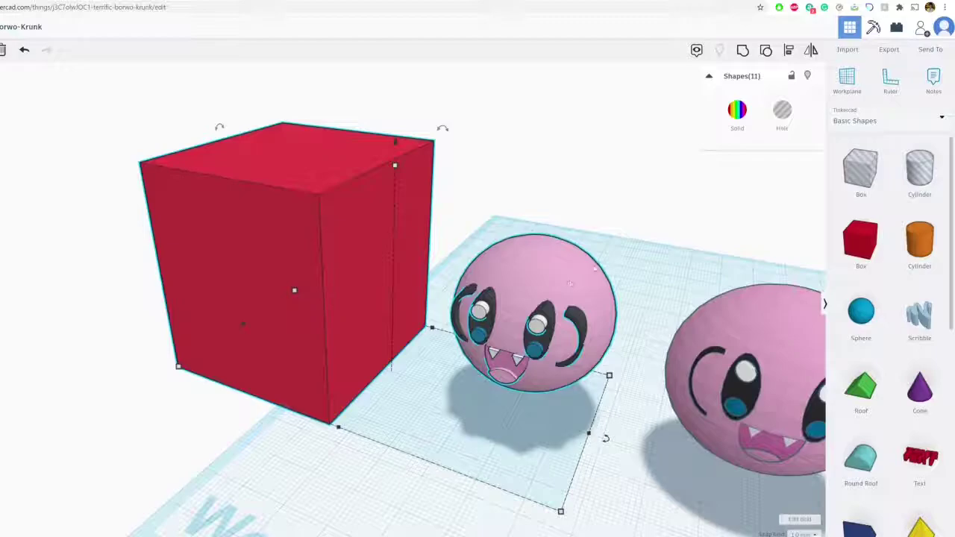
pyautogui.click(460, 190)
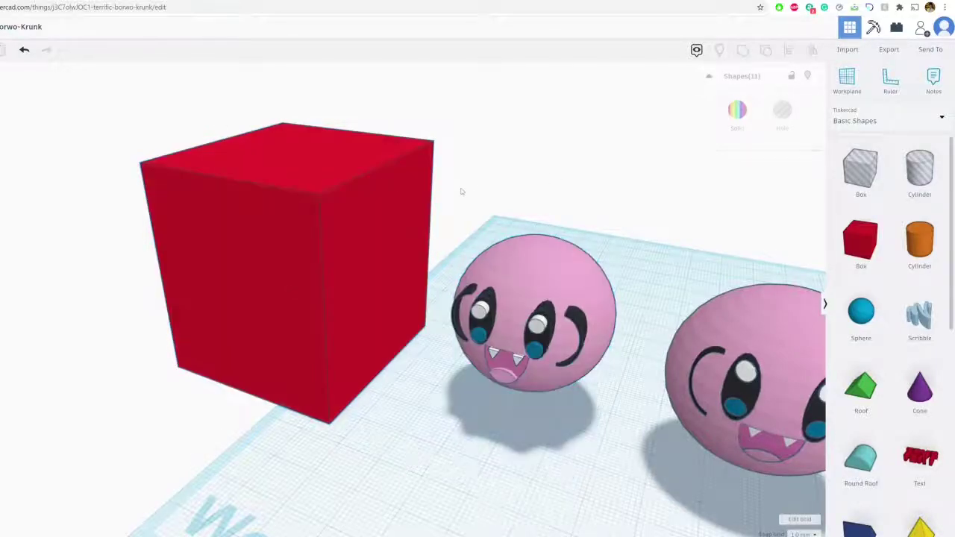
# Select only the red box and the hole sphere inside it, and group them to cut a spherical cavity
pyautogui.moveTo(172, 121); pyautogui.dragTo(395, 294)
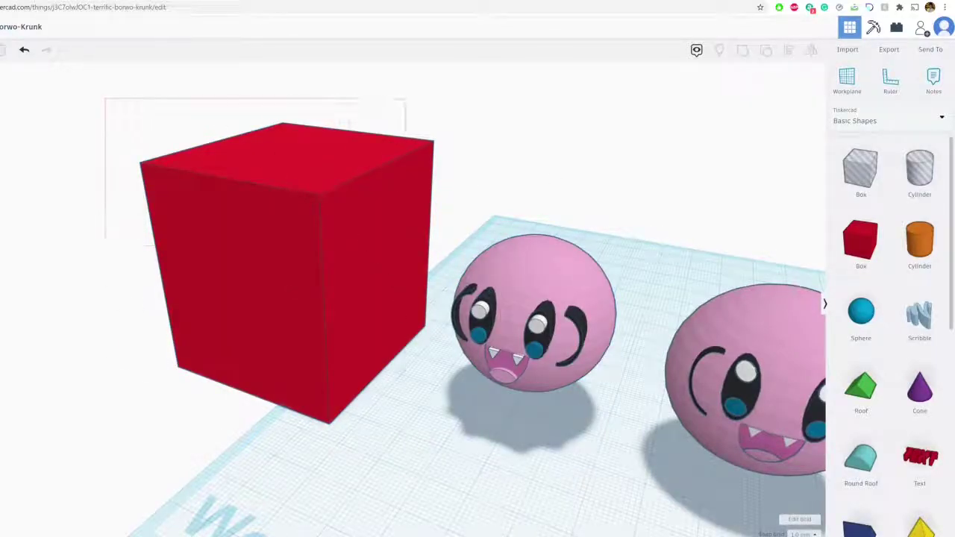
pyautogui.moveTo(406, 246); pyautogui.dragTo(429, 426)
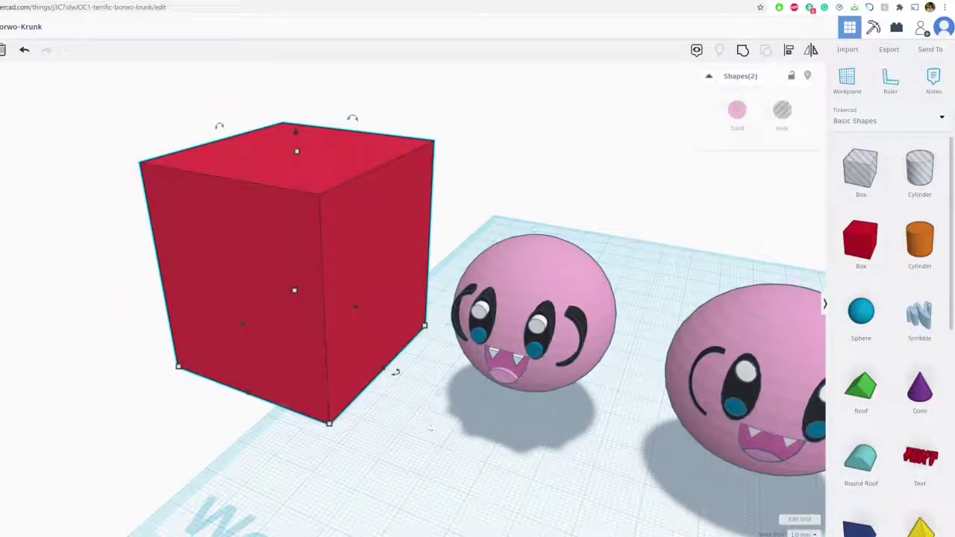
pyautogui.click(742, 51)
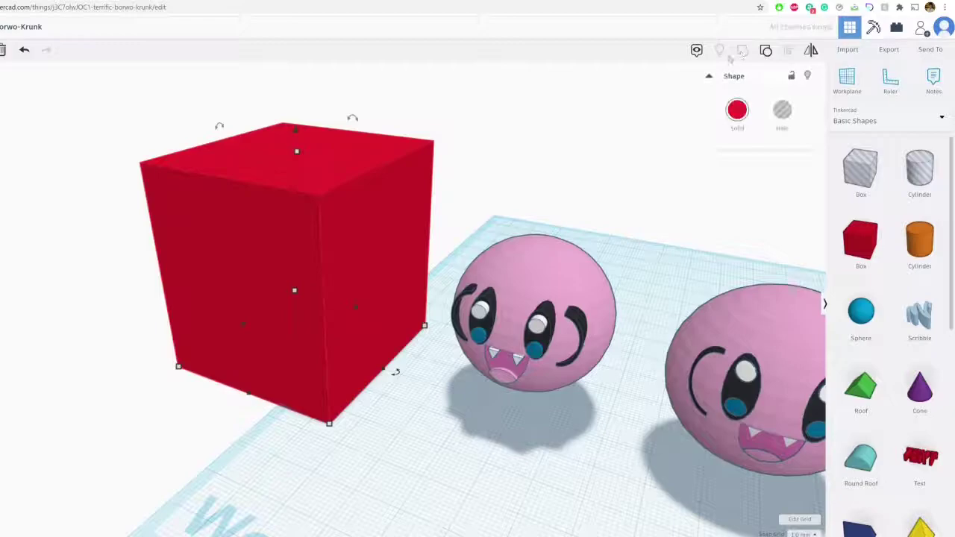
# Examine the inside of the grouped red box to check the spherical cavity
pyautogui.moveTo(315, 258); pyautogui.dragTo(408, 371, button='right')
pyautogui.scroll(4, 410, 373)
pyautogui.moveTo(415, 313)
pyautogui.mouseDown(button='right')
pyautogui.moveTo(461, 303)
pyautogui.moveTo(462, 317)
pyautogui.moveTo(411, 305)
pyautogui.mouseUp(button='right')
pyautogui.scroll(5, 412, 305)
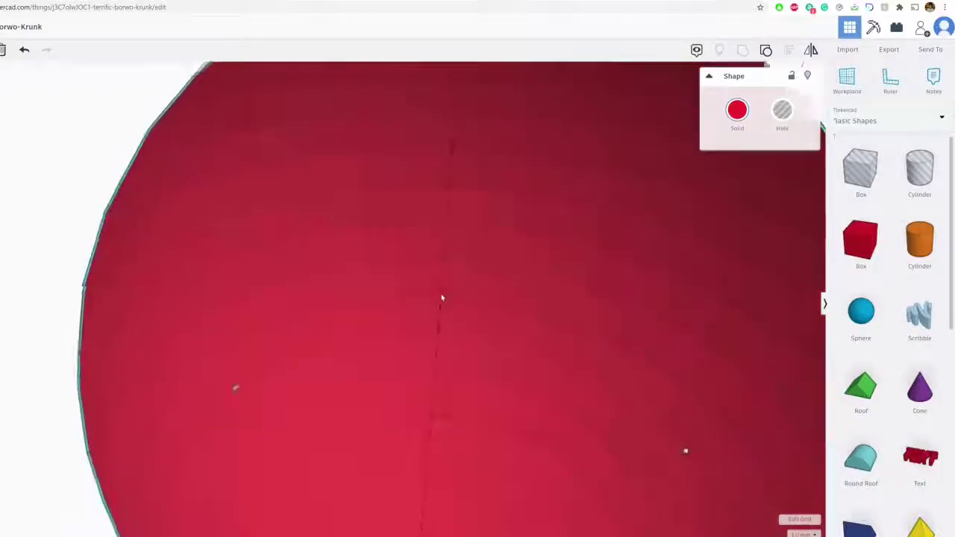
pyautogui.scroll(5, 440, 297)
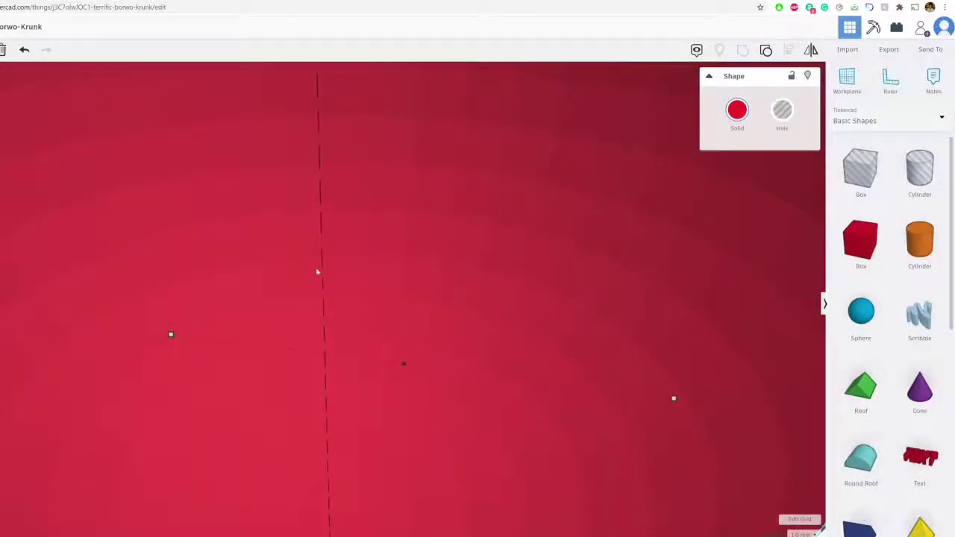
pyautogui.scroll(-2, 319, 275)
pyautogui.scroll(2, 324, 281)
pyautogui.scroll(-5, 326, 282)
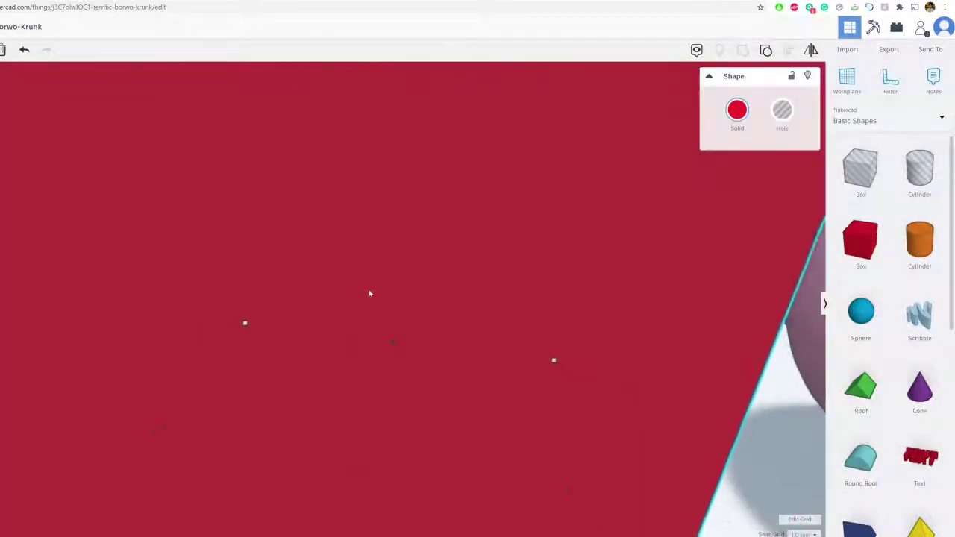
pyautogui.scroll(-3, 416, 292)
pyautogui.moveTo(415, 291)
pyautogui.mouseDown(button='right')
pyautogui.moveTo(409, 323)
pyautogui.moveTo(422, 300)
pyautogui.mouseUp(button='right')
pyautogui.scroll(-3, 411, 324)
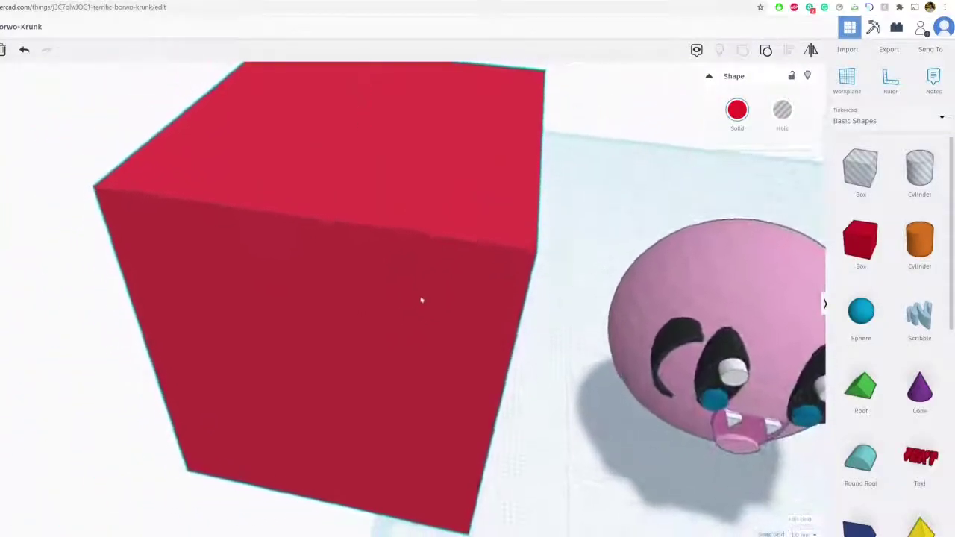
pyautogui.scroll(-6, 422, 300)
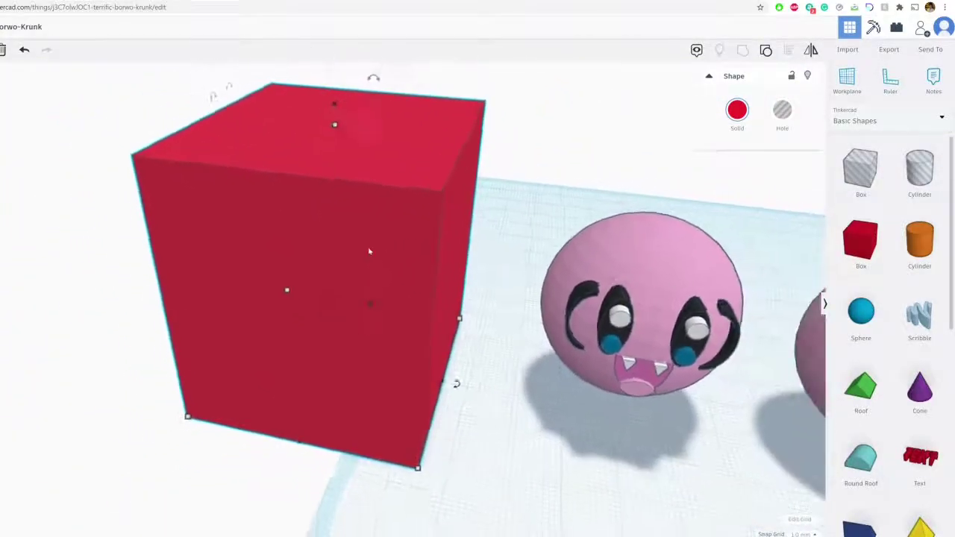
pyautogui.scroll(-3, 368, 251)
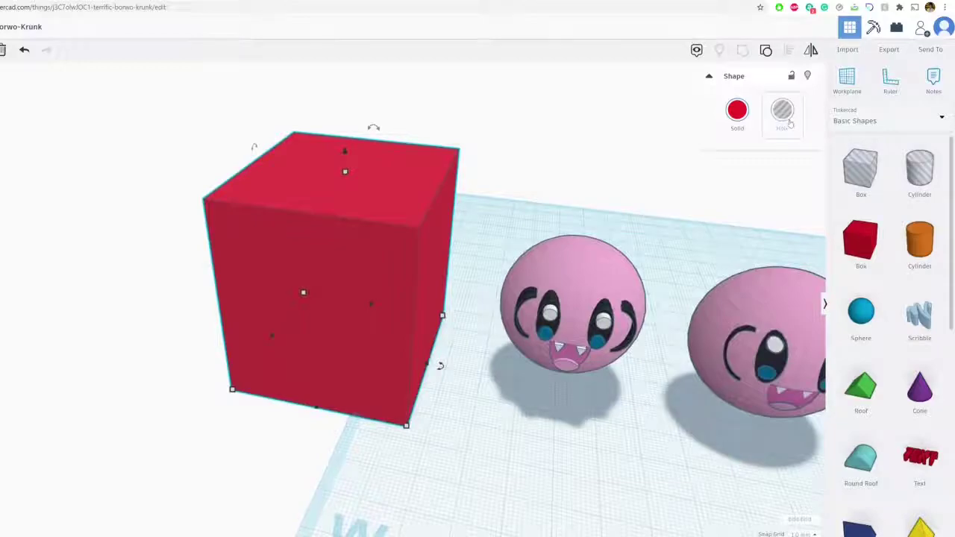
# Turn the grouped box into a hole and check the hollow sphere within it from several angles
pyautogui.click(788, 123)
pyautogui.moveTo(486, 337); pyautogui.dragTo(504, 385, button='right')
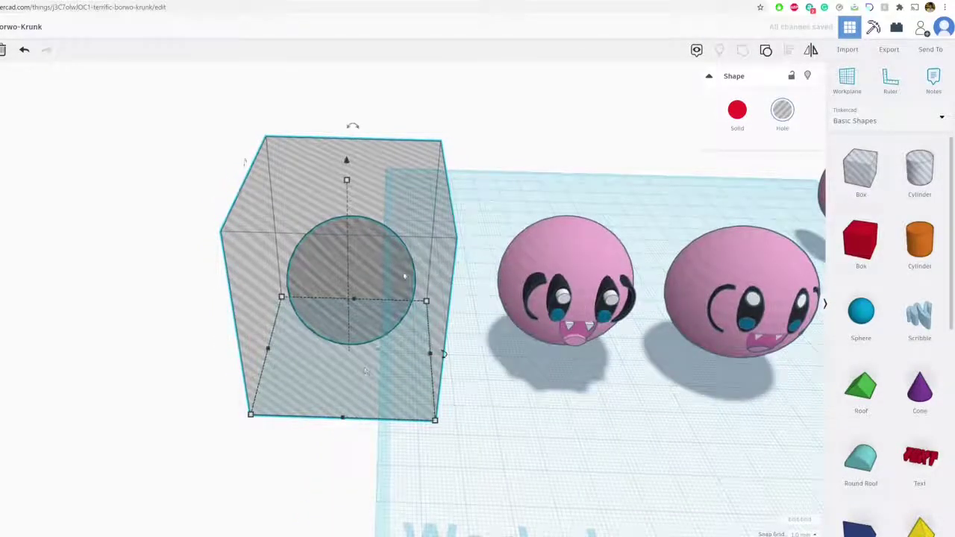
pyautogui.moveTo(405, 276); pyautogui.dragTo(490, 284, button='right')
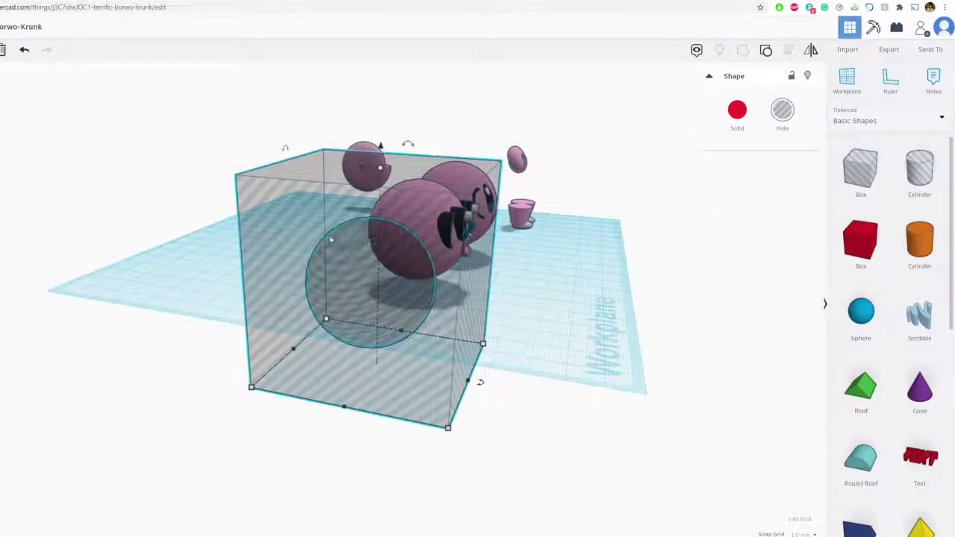
pyautogui.moveTo(358, 340); pyautogui.dragTo(171, 322, button='right')
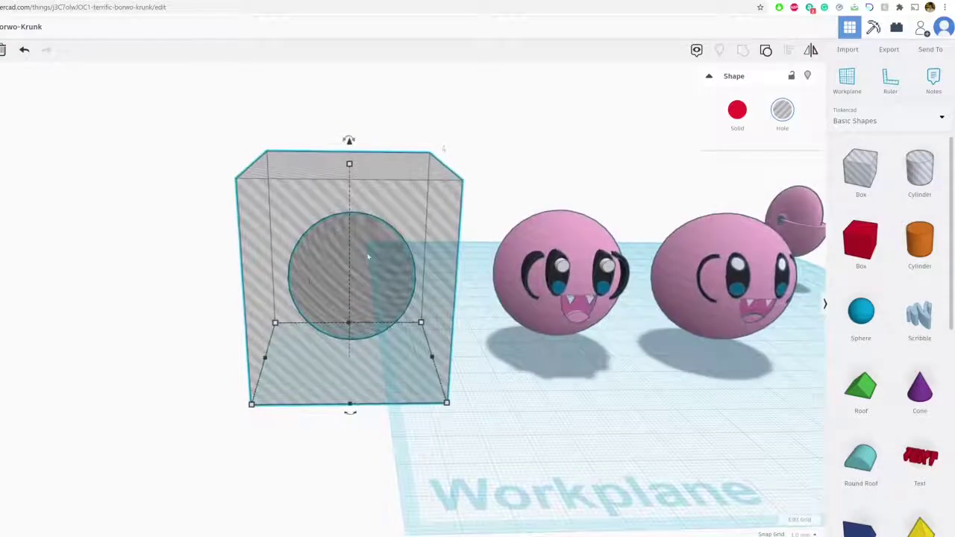
pyautogui.moveTo(376, 252); pyautogui.dragTo(403, 306, button='right')
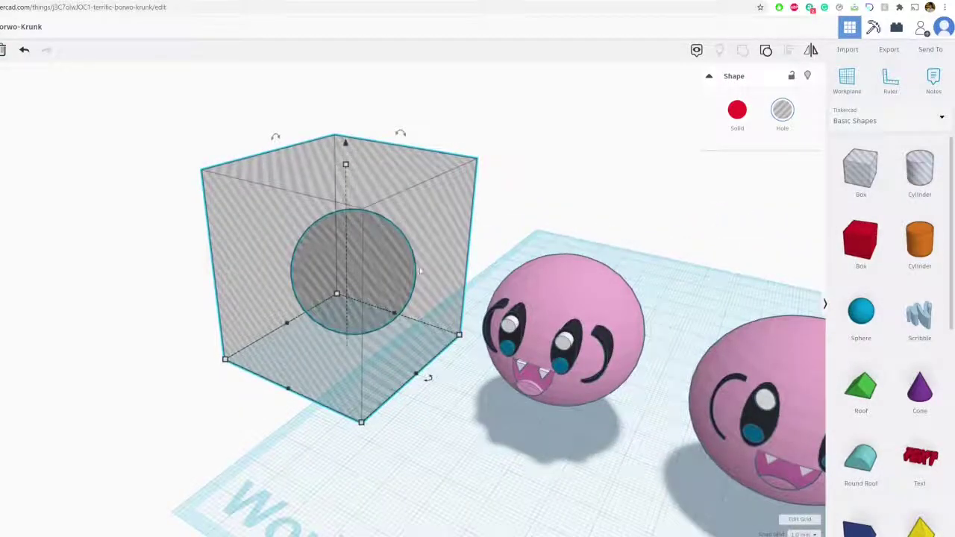
# Move the box hole over the first pink head and nudge it to line up its spherical cavity with the head
pyautogui.moveTo(575, 324); pyautogui.dragTo(528, 327, button='middle')
pyautogui.moveTo(291, 246); pyautogui.dragTo(280, 227, button='right')
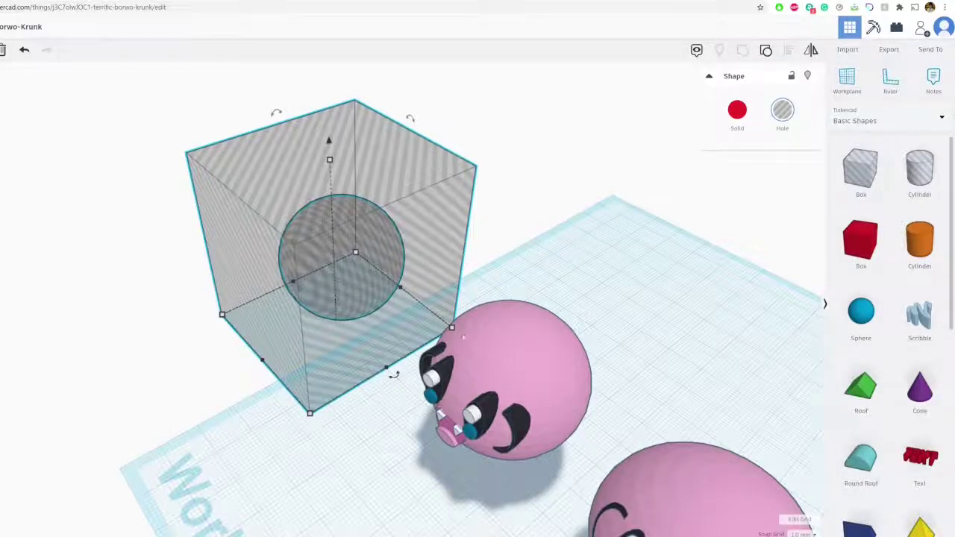
pyautogui.moveTo(394, 373); pyautogui.dragTo(337, 348, button='right')
pyautogui.moveTo(337, 361); pyautogui.dragTo(591, 404)
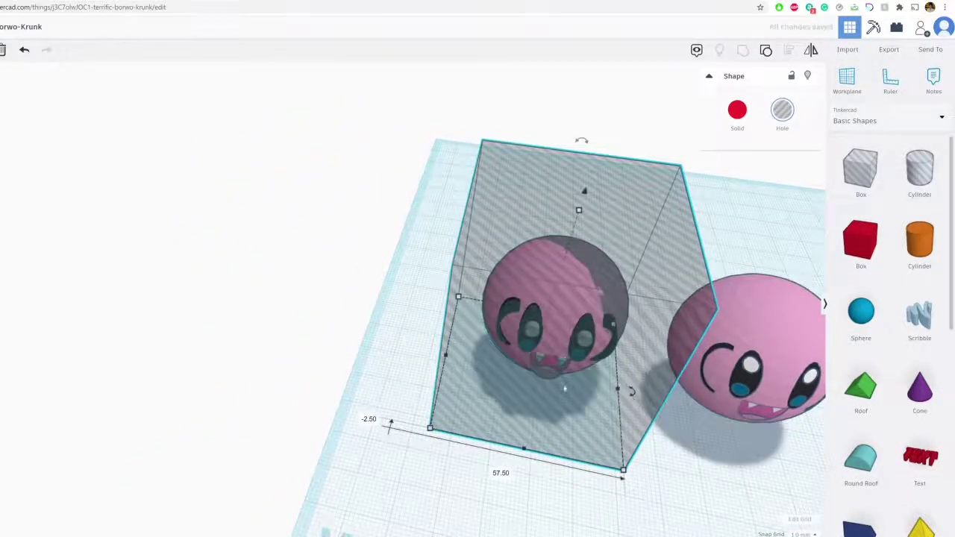
pyautogui.moveTo(564, 388); pyautogui.dragTo(437, 429, button='right')
pyautogui.moveTo(545, 433); pyautogui.dragTo(378, 357, button='right')
pyautogui.moveTo(420, 462); pyautogui.dragTo(425, 468)
pyautogui.press('Up')
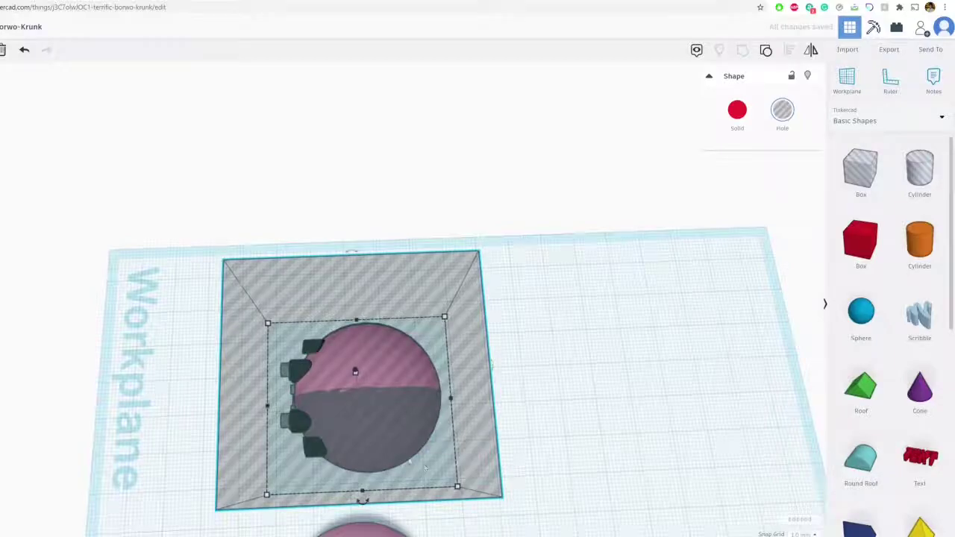
# Set the snap grid to 0.5 mm and fine-position the box hole so its cavity coincides with the pink head
pyautogui.scroll(-2, 425, 468)
pyautogui.moveTo(425, 468); pyautogui.dragTo(518, 414, button='right')
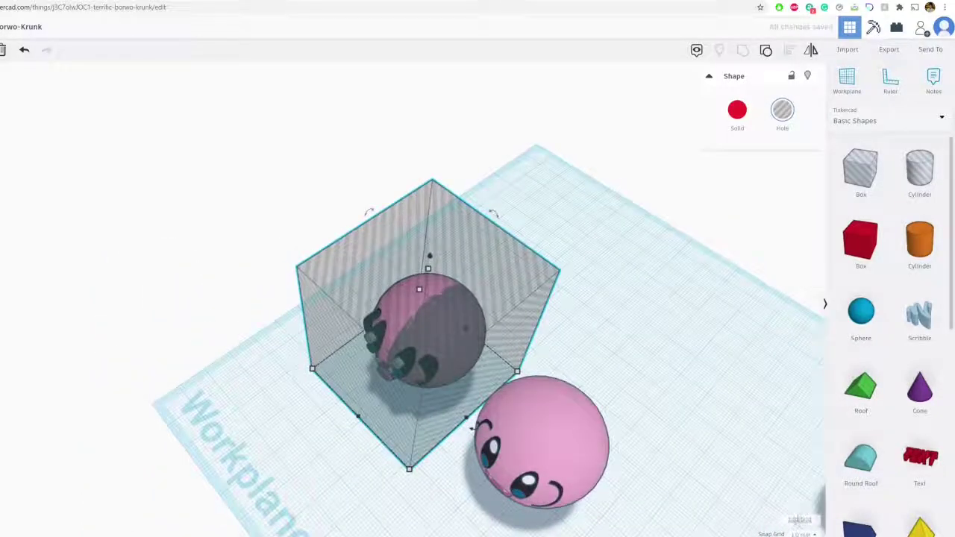
pyautogui.click(801, 534)
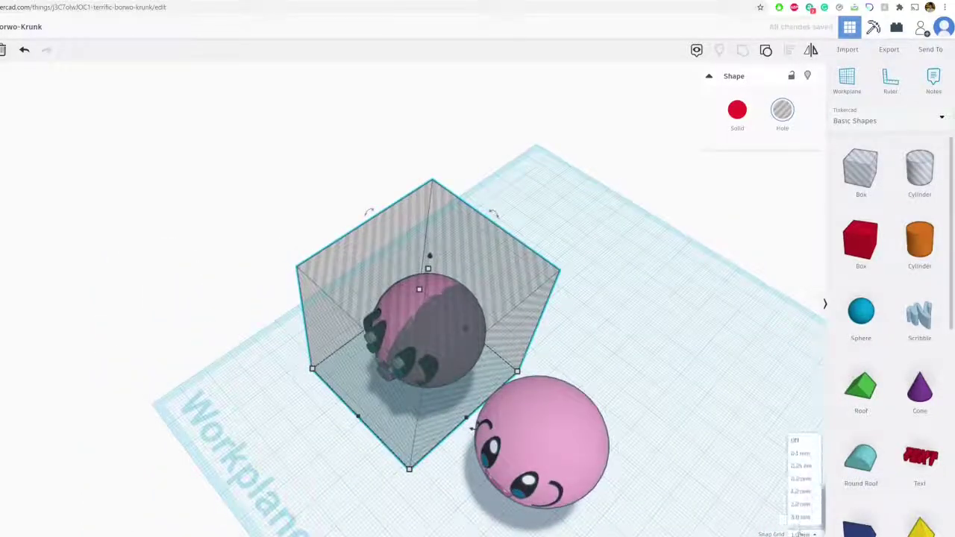
pyautogui.click(803, 484)
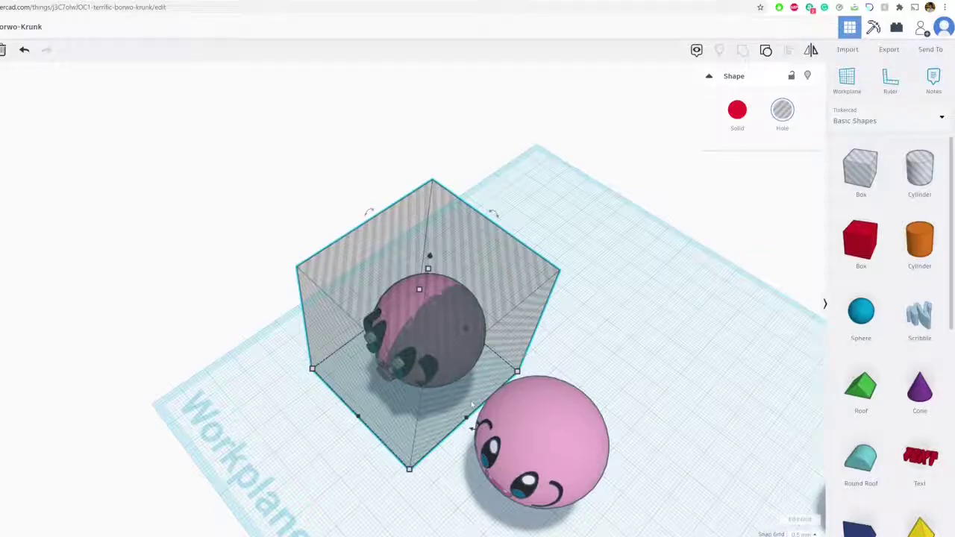
pyautogui.moveTo(471, 405); pyautogui.dragTo(401, 403, button='right')
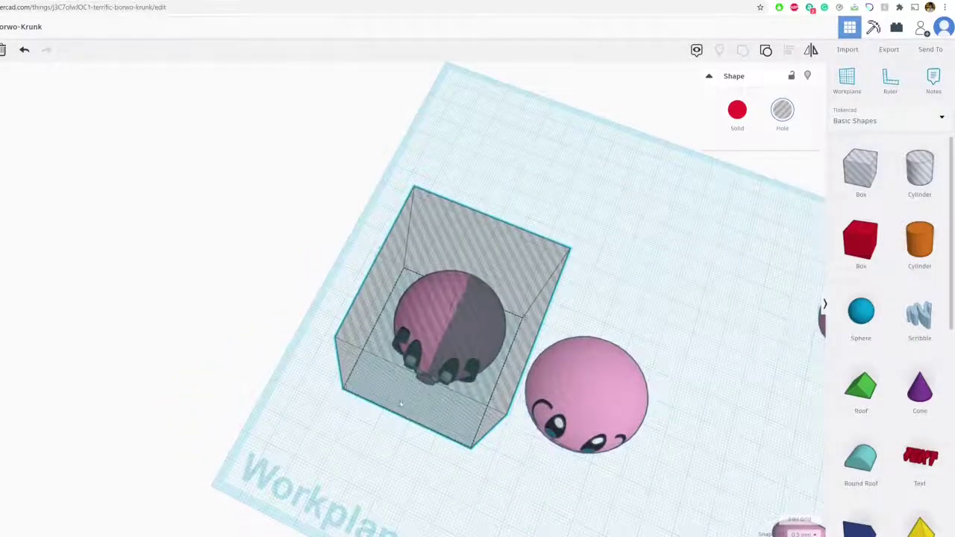
pyautogui.moveTo(403, 405); pyautogui.dragTo(401, 404)
pyautogui.moveTo(403, 405); pyautogui.dragTo(404, 352, button='right')
# Set the snap grid to 1.0 mm and check the box hole's fit around the head from the front
pyautogui.click(804, 534)
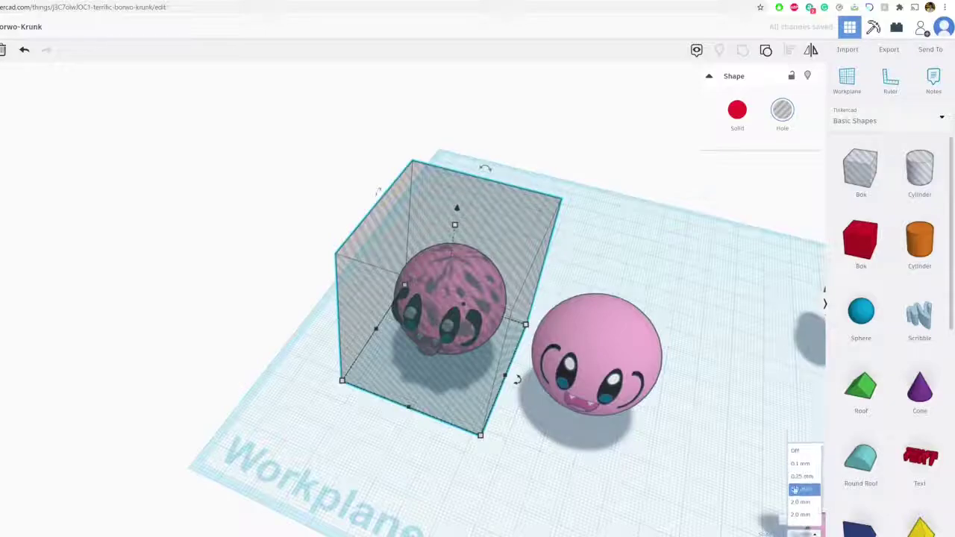
pyautogui.click(800, 490)
pyautogui.scroll(3, 530, 427)
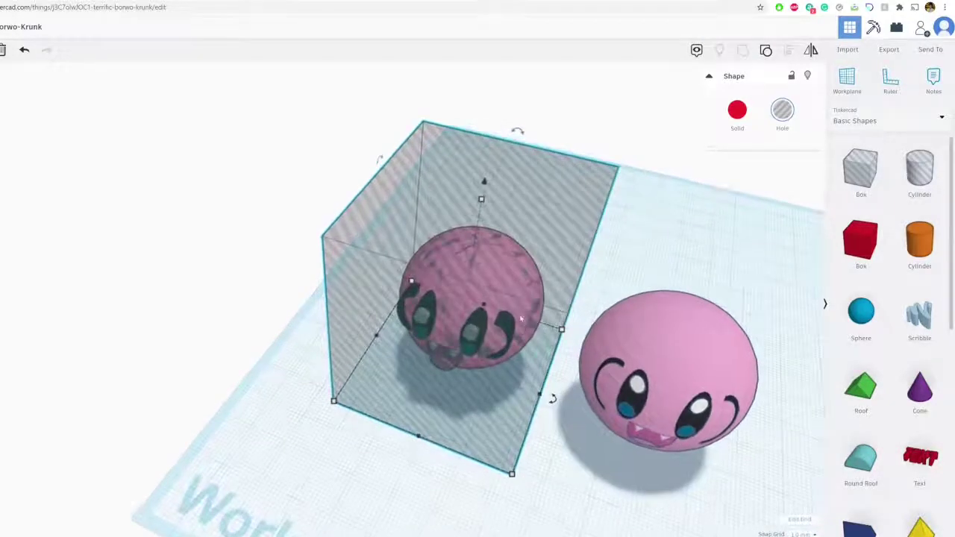
pyautogui.moveTo(530, 427); pyautogui.dragTo(480, 406, button='middle')
pyautogui.moveTo(480, 405); pyautogui.dragTo(392, 379, button='right')
pyautogui.moveTo(392, 324); pyautogui.dragTo(335, 282, button='right')
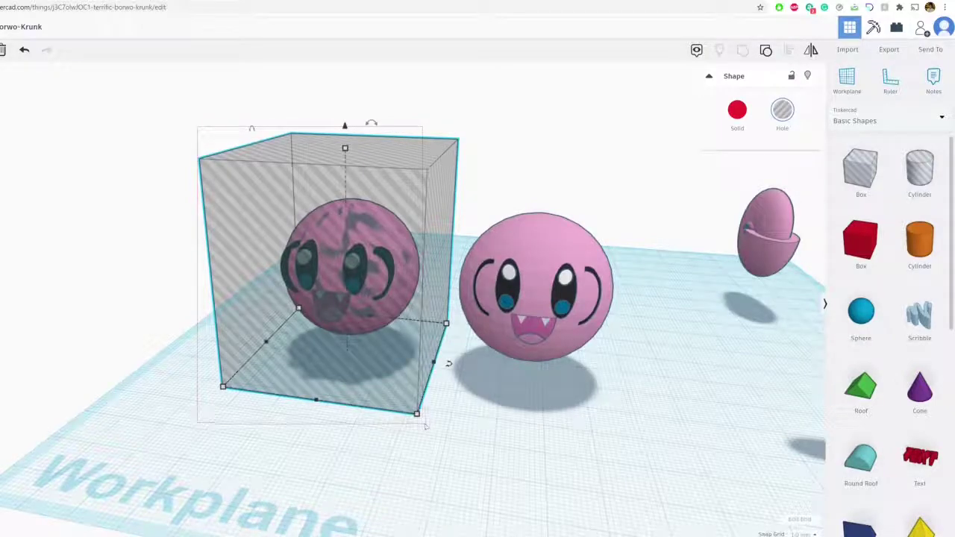
# Select the box hole together with the enclosed head and face parts, group them, and inspect the trimmed face
pyautogui.moveTo(436, 433); pyautogui.dragTo(438, 432)
pyautogui.moveTo(414, 354); pyautogui.dragTo(417, 371, button='right')
pyautogui.click(188, 111)
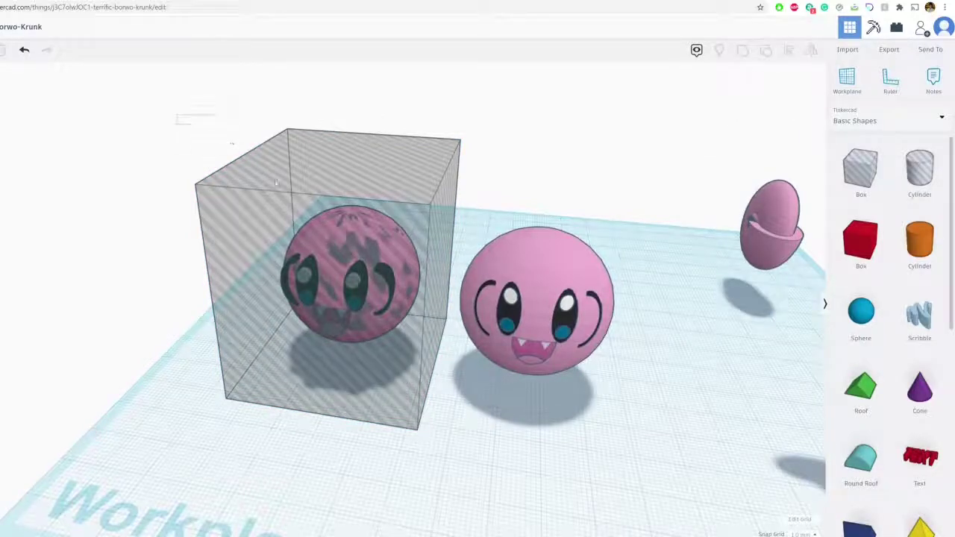
pyautogui.moveTo(430, 426); pyautogui.dragTo(431, 426)
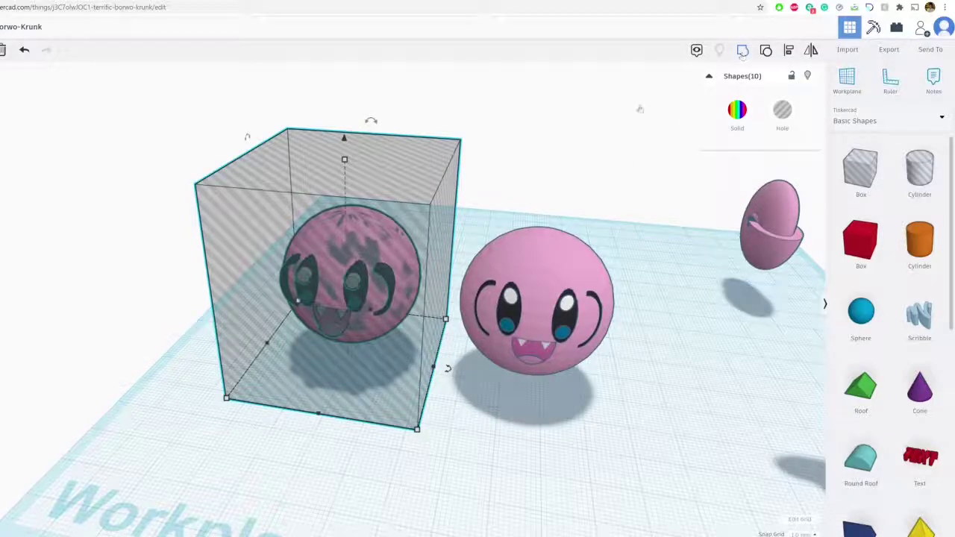
pyautogui.hotkey('ctrl', 'g')
pyautogui.scroll(2, 498, 195)
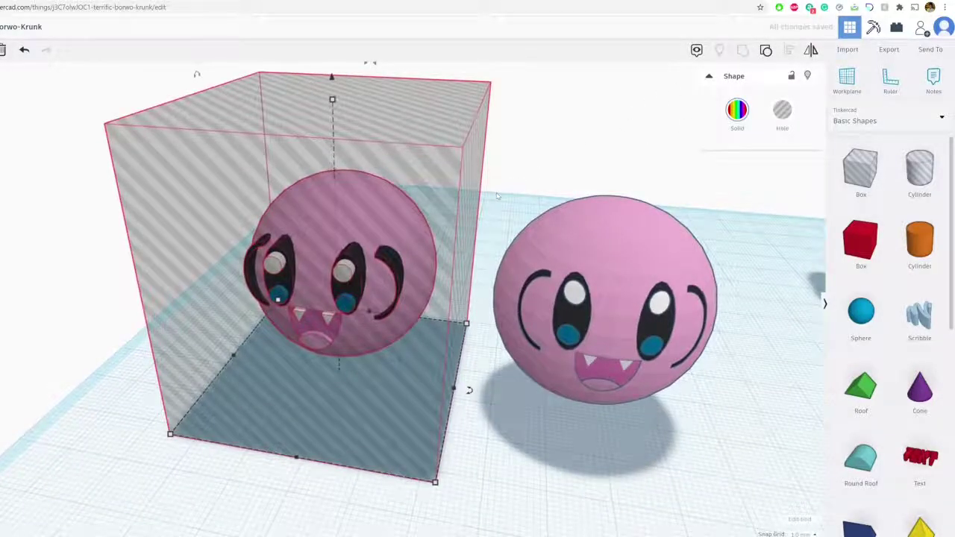
pyautogui.moveTo(465, 219); pyautogui.dragTo(440, 215, button='right')
pyautogui.scroll(3, 438, 215)
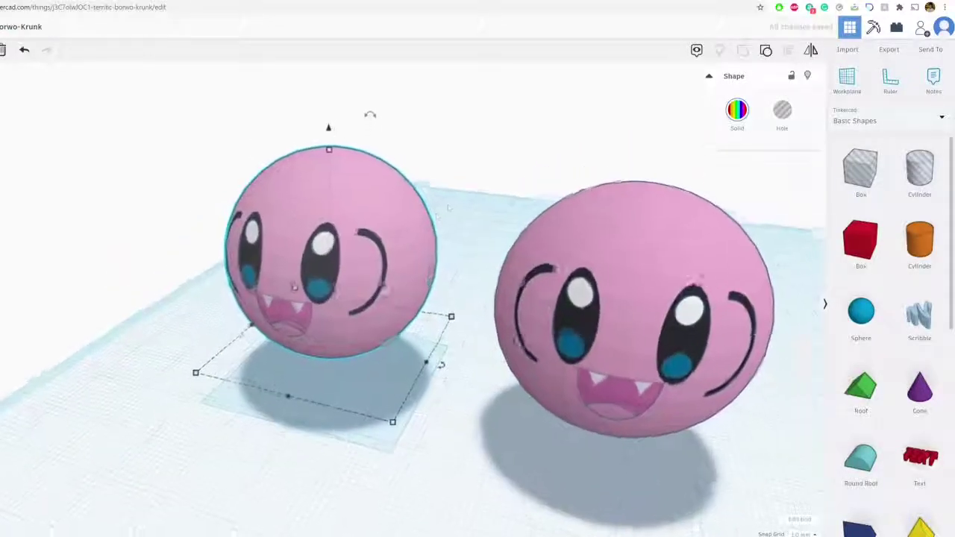
pyautogui.moveTo(309, 218); pyautogui.dragTo(392, 229, button='right')
pyautogui.scroll(3, 343, 208)
pyautogui.scroll(-5, 342, 207)
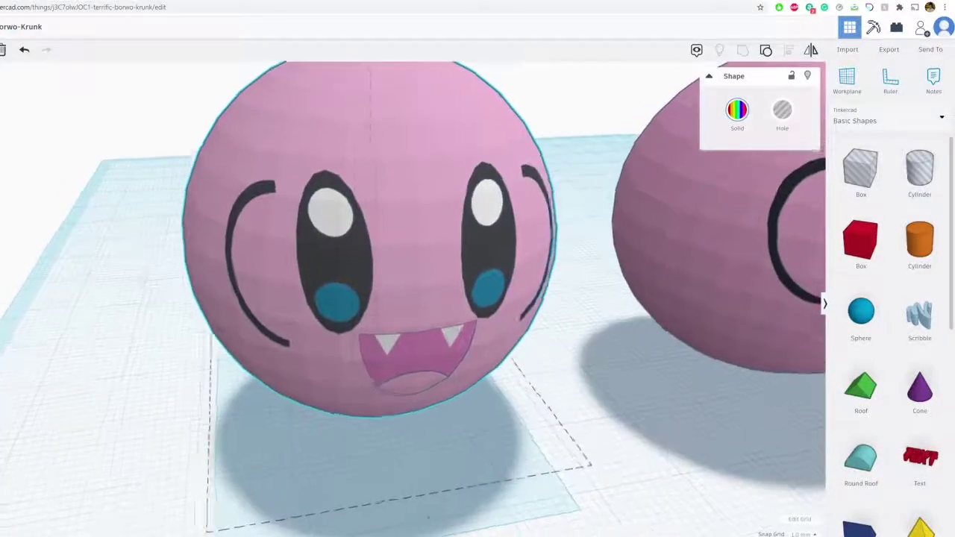
# Ungroup the trimmed head and hide only the box hole to expose the protruding face parts
pyautogui.hotkey('ctrl', 'shift', 'g')
pyautogui.scroll(-5, 343, 207)
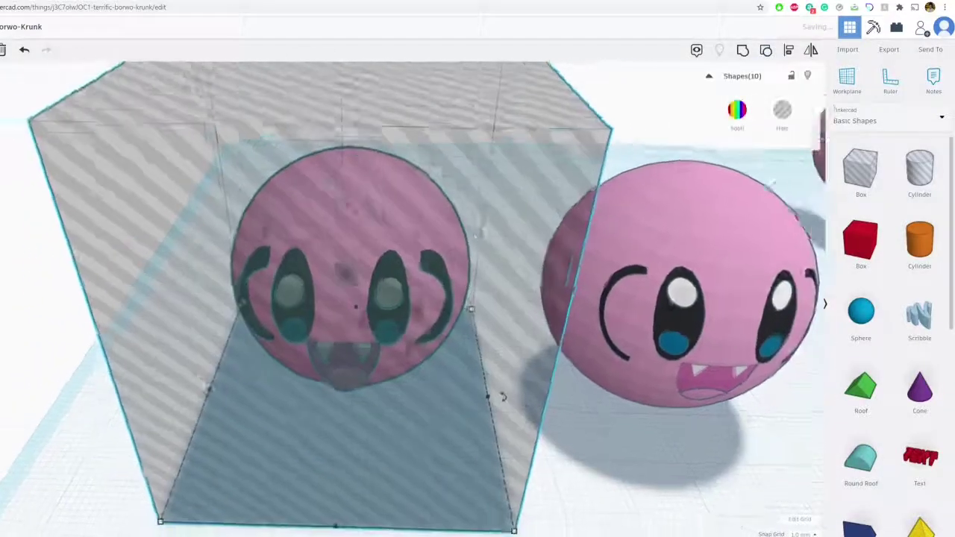
pyautogui.click(507, 178)
pyautogui.click(437, 188)
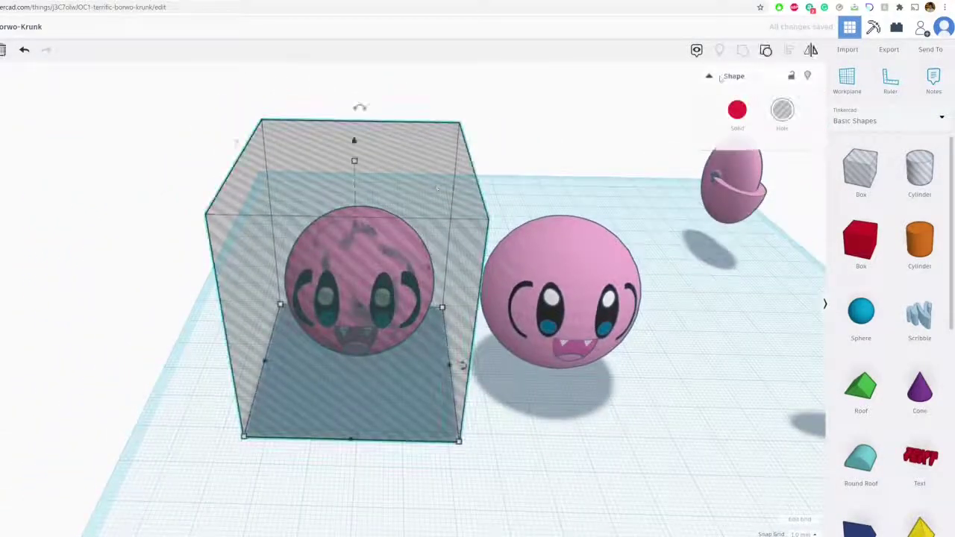
pyautogui.click(806, 81)
pyautogui.scroll(4, 307, 284)
pyautogui.moveTo(307, 284); pyautogui.dragTo(407, 306, button='right')
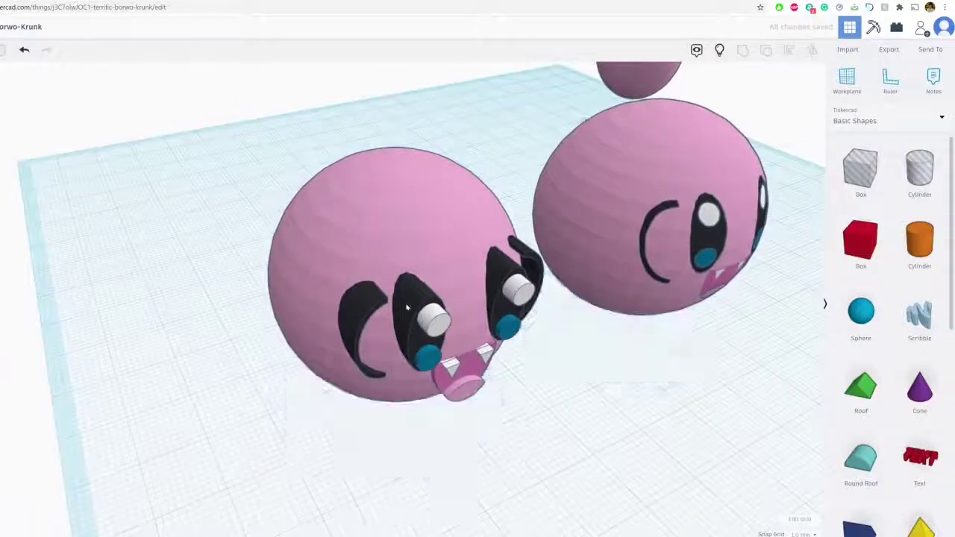
# Move the first head's left-hand eye forward out of the face and back to its place
pyautogui.click(407, 308)
pyautogui.press('Down')
pyautogui.press('Down')
pyautogui.press('Down')
pyautogui.press('Down')
pyautogui.press('Down')
pyautogui.press('Down')
pyautogui.press('Down')
pyautogui.press('Down')
pyautogui.press('Down')
pyautogui.press('Down')
pyautogui.press('Down')
pyautogui.press('Down')
pyautogui.press('Down')
pyautogui.press('Down')
pyautogui.press('Down')
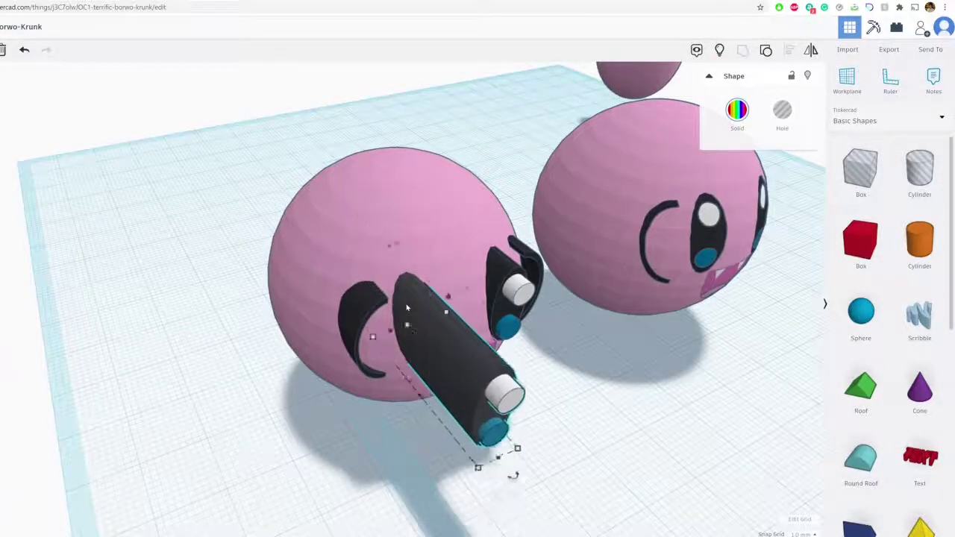
pyautogui.press('Up')
pyautogui.press('Up')
pyautogui.press('Up')
pyautogui.press('Up')
pyautogui.press('Up')
pyautogui.press('Up')
pyautogui.press('Up')
pyautogui.press('Up')
pyautogui.press('Up')
pyautogui.press('Up')
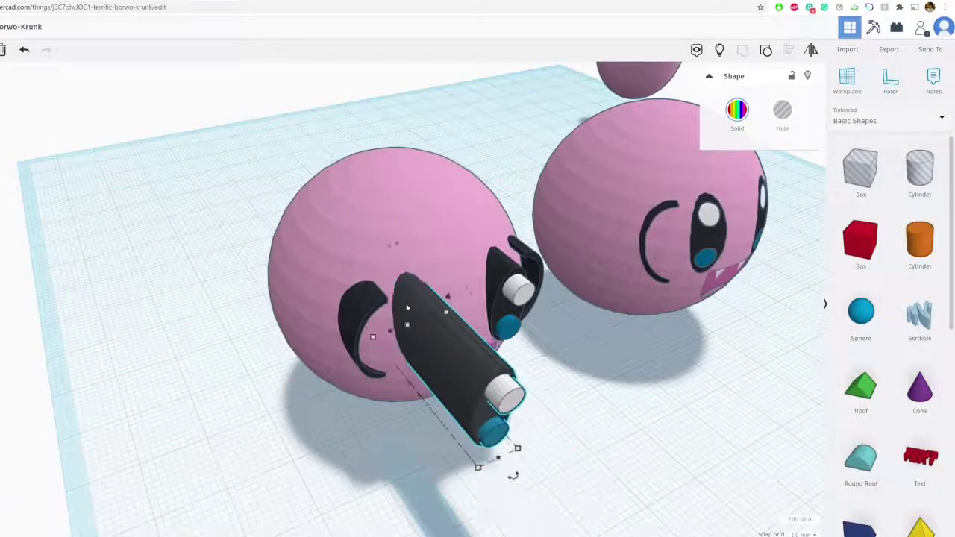
pyautogui.press('Up')
pyautogui.press('Up')
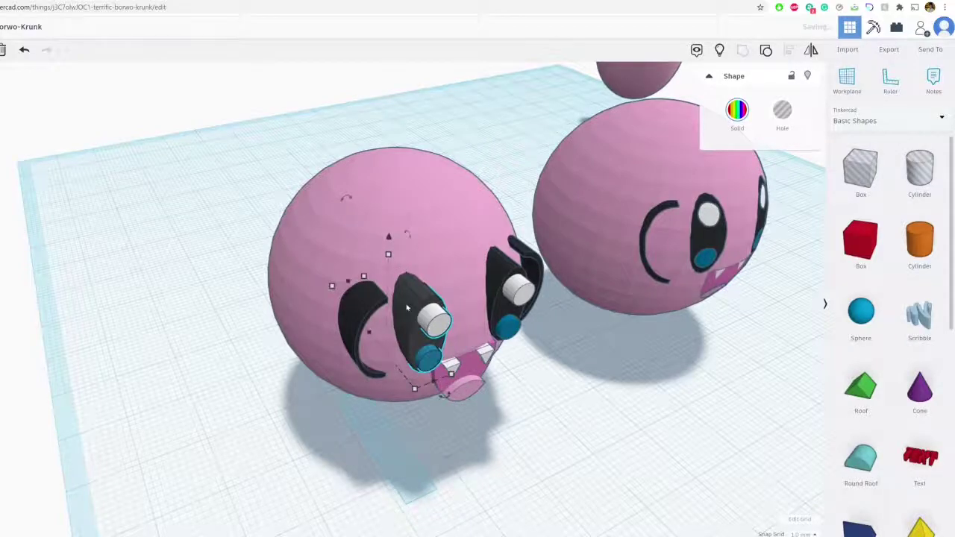
# Stretch the left-hand eye slightly farther out from the face and show the hidden box hole again
pyautogui.moveTo(407, 307); pyautogui.dragTo(325, 336, button='right')
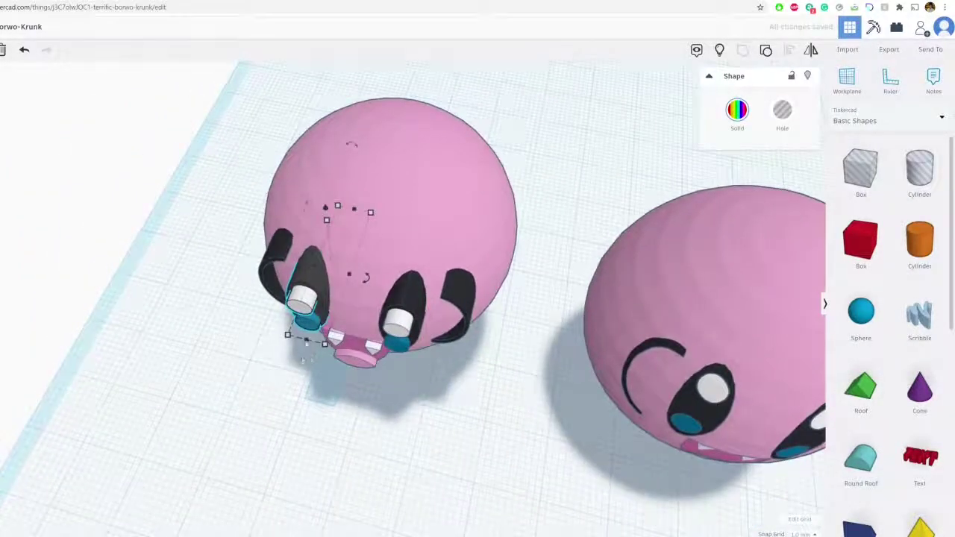
pyautogui.moveTo(307, 340); pyautogui.dragTo(290, 381)
pyautogui.moveTo(290, 381); pyautogui.dragTo(295, 328, button='right')
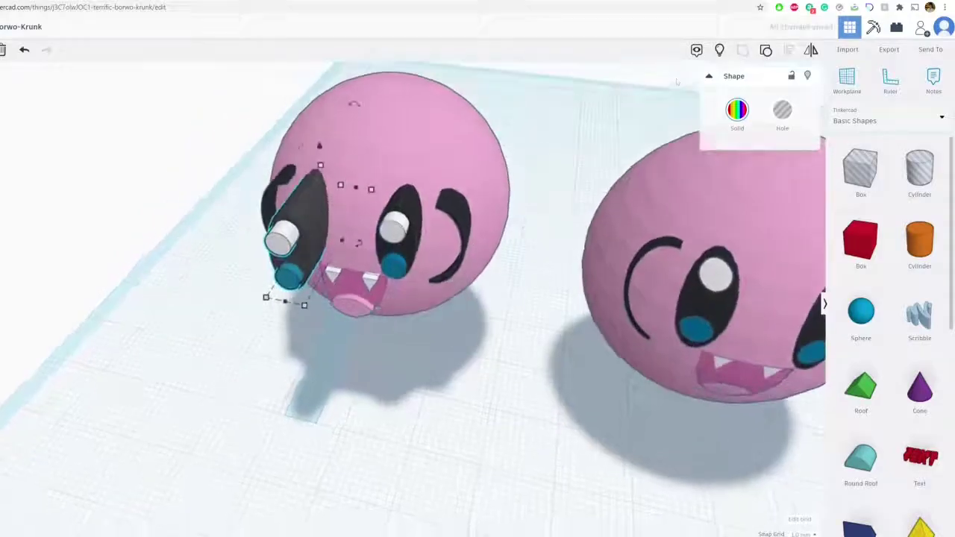
pyautogui.click(720, 50)
# Group the box hole with the head and its lengthened eye, and check that the eye is trimmed flush
pyautogui.scroll(-3, 387, 287)
pyautogui.moveTo(387, 287); pyautogui.dragTo(374, 226, button='right')
pyautogui.click(180, 126)
pyautogui.click(441, 312)
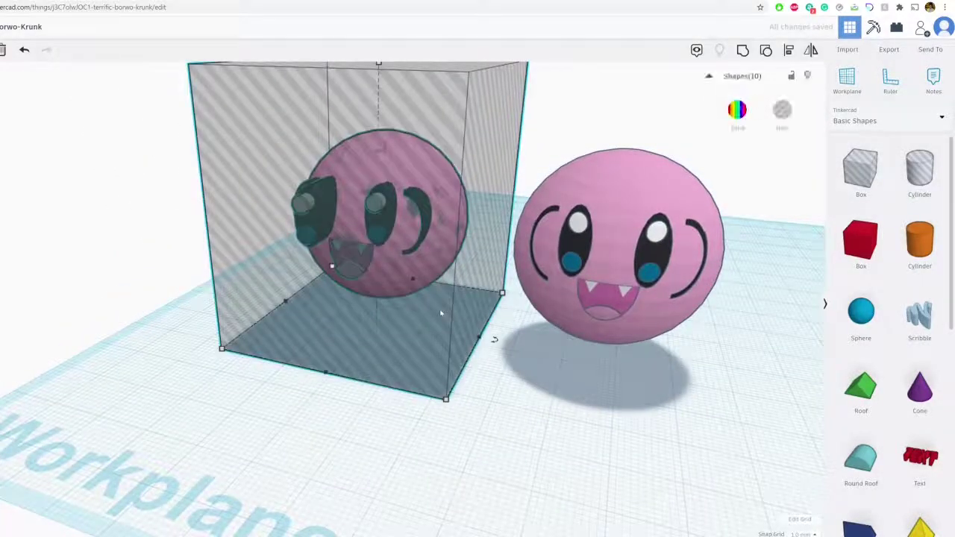
pyautogui.hotkey('ctrl', 'g')
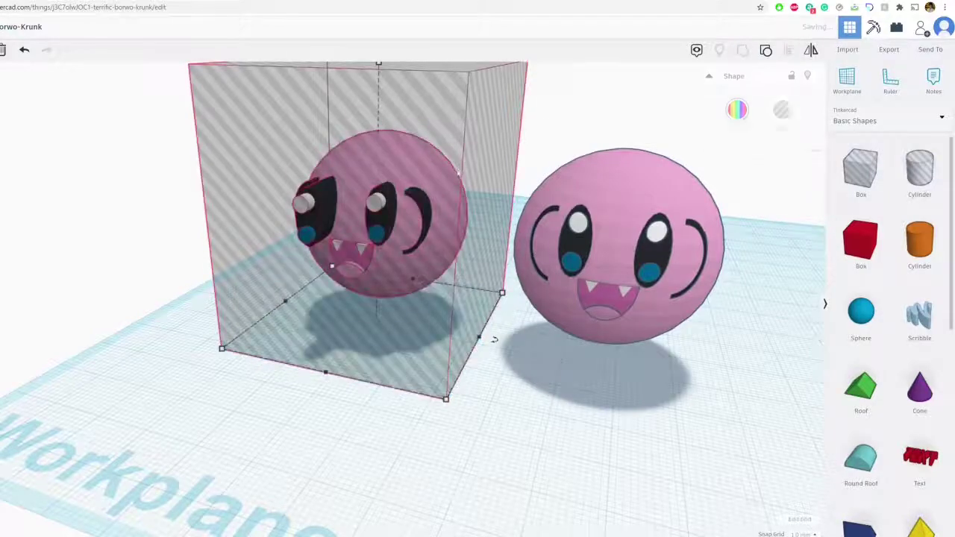
pyautogui.scroll(5, 409, 203)
pyautogui.moveTo(411, 268); pyautogui.dragTo(413, 300, button='middle')
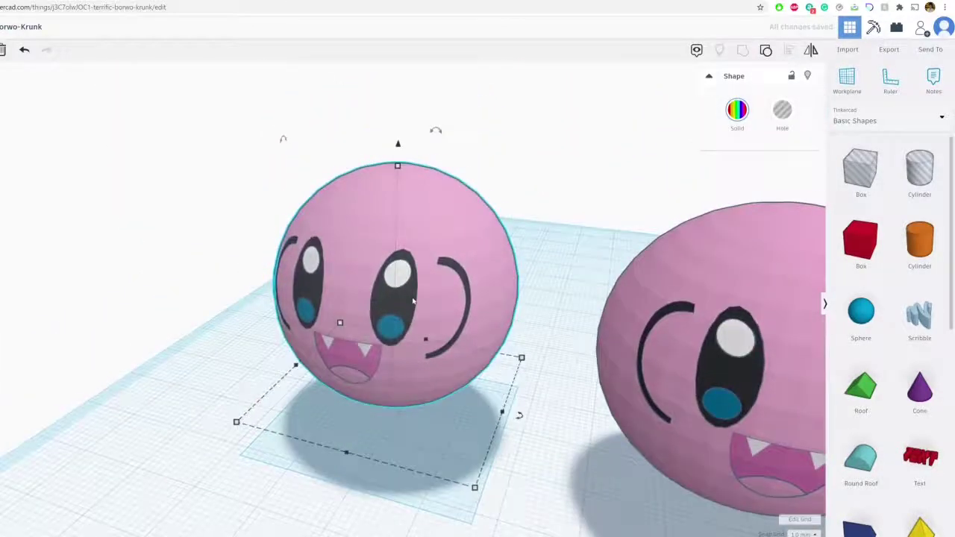
pyautogui.scroll(3, 413, 299)
pyautogui.scroll(-3, 413, 300)
# Ungroup the head from the box hole, select only the box hole, and hide it
pyautogui.hotkey('ctrl', 'shift', 'g')
pyautogui.scroll(-3, 545, 177)
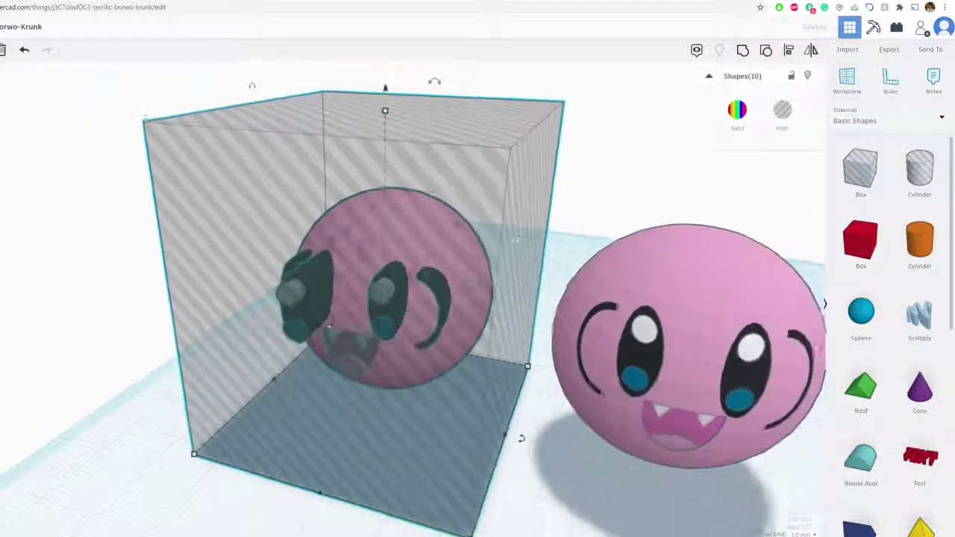
pyautogui.click(564, 162)
pyautogui.moveTo(565, 162); pyautogui.dragTo(336, 366, button='right')
pyautogui.click(293, 408)
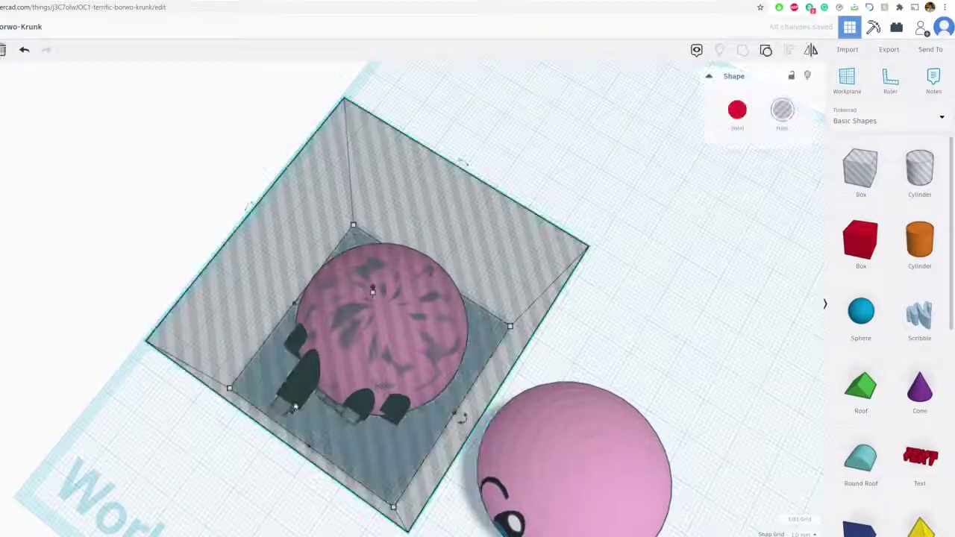
pyautogui.click(806, 77)
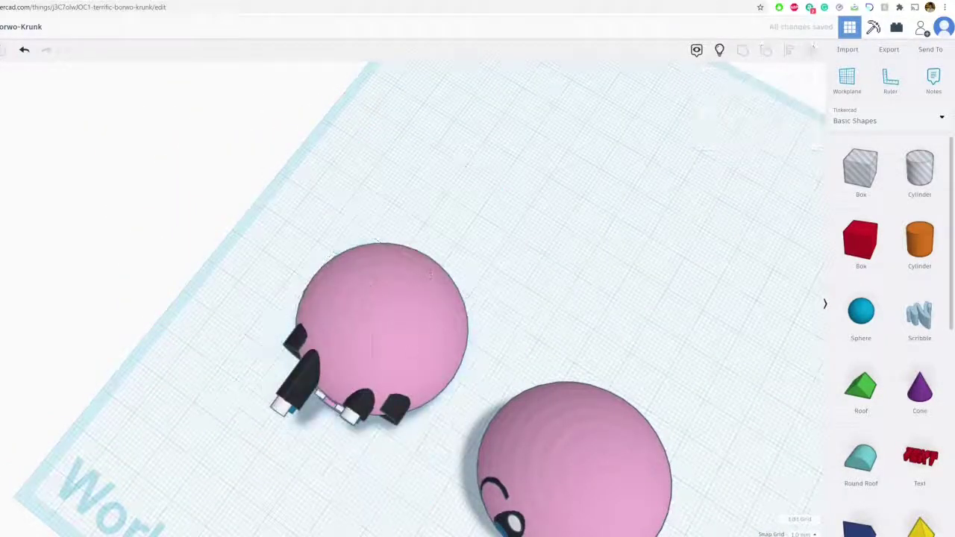
# Stretch the left-hand eye forward to a length of 36 mm and show the hidden box hole again
pyautogui.click(288, 403)
pyautogui.moveTo(283, 416); pyautogui.dragTo(249, 459)
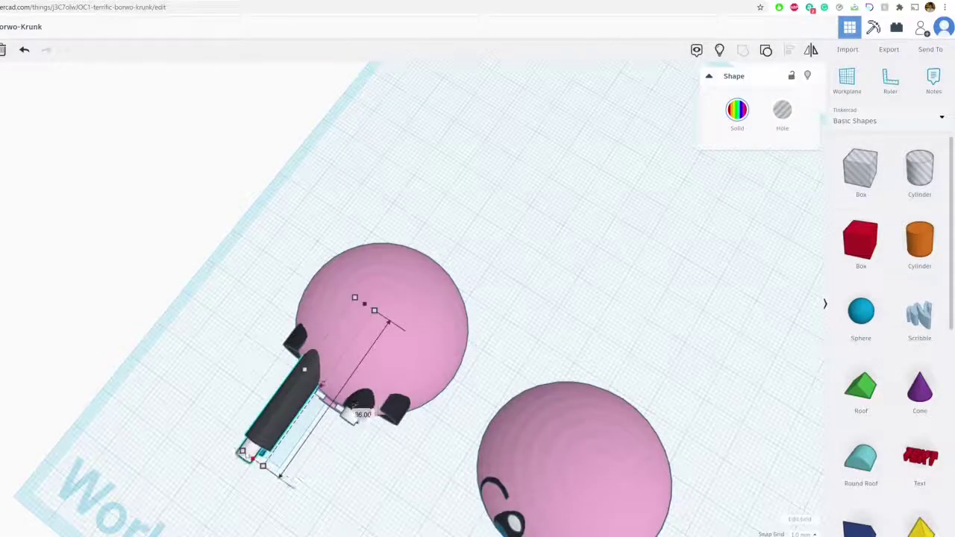
pyautogui.moveTo(237, 343); pyautogui.dragTo(341, 232, button='right')
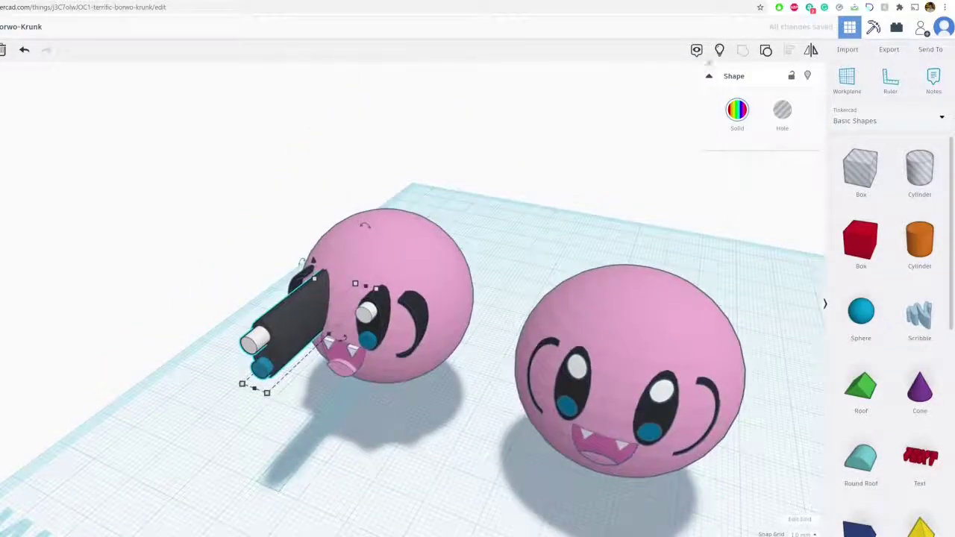
pyautogui.click(719, 51)
# Select the box hole, the head and all its face parts, including the overlong eye, and group them
pyautogui.scroll(-3, 330, 324)
pyautogui.moveTo(331, 325); pyautogui.dragTo(336, 339, button='right')
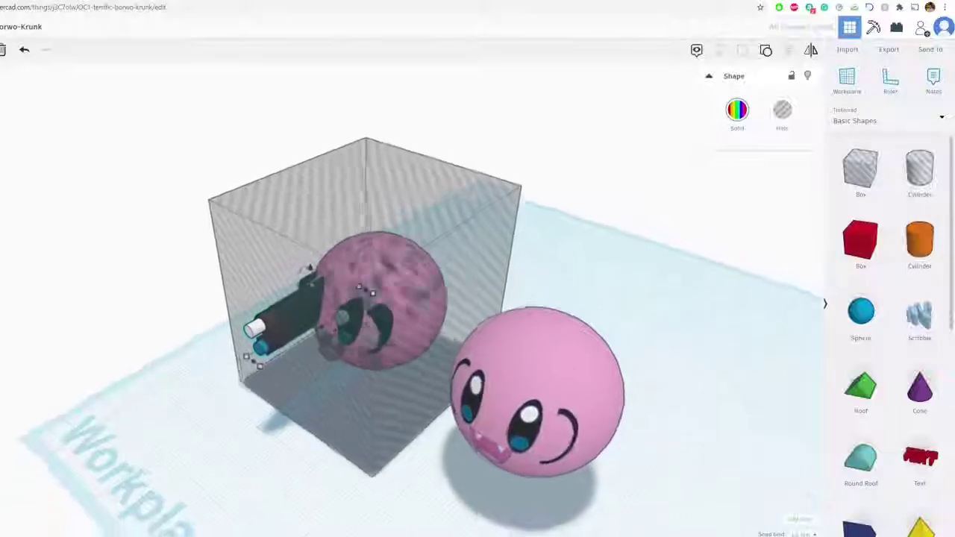
pyautogui.scroll(4, 298, 313)
pyautogui.scroll(-5, 287, 310)
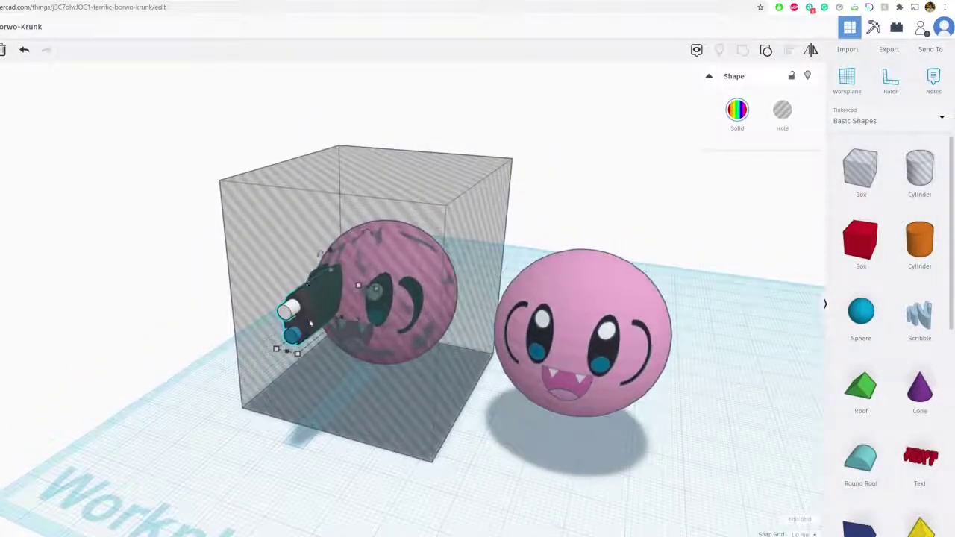
pyautogui.hotkey('ctrl', 'a')
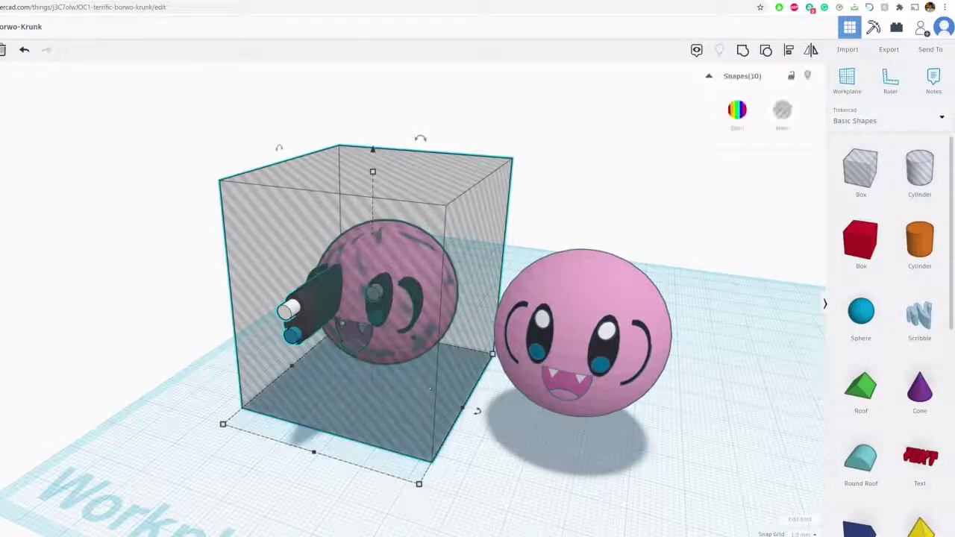
pyautogui.hotkey('ctrl', 'g')
pyautogui.scroll(2, 328, 324)
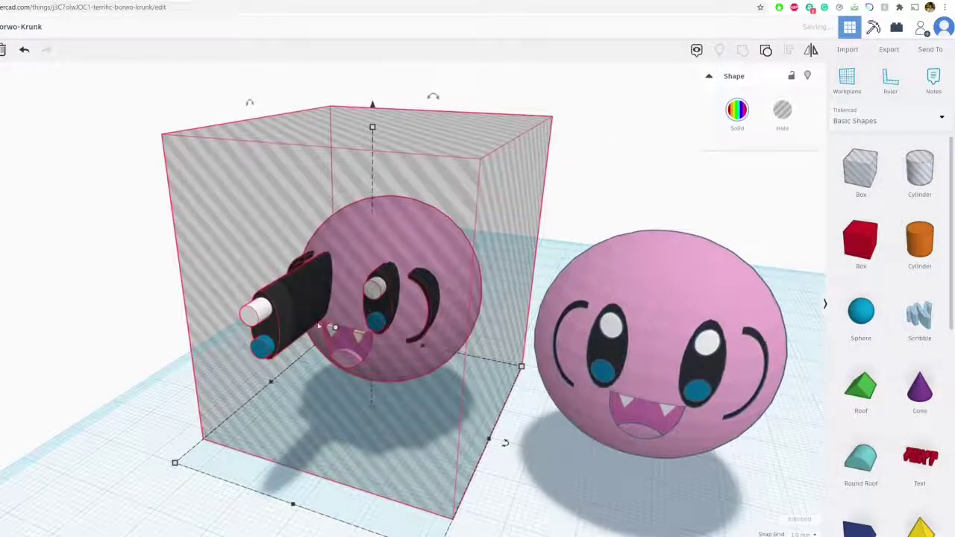
# Inspect the grouped head and its overlong eye up close, and ungroup the head from the box hole
pyautogui.scroll(2, 330, 329)
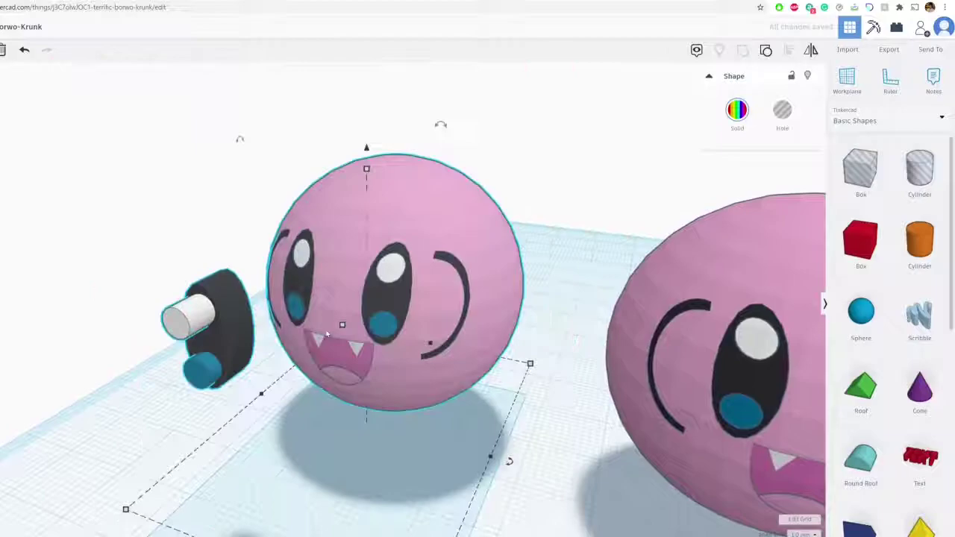
pyautogui.moveTo(314, 337); pyautogui.dragTo(152, 300, button='right')
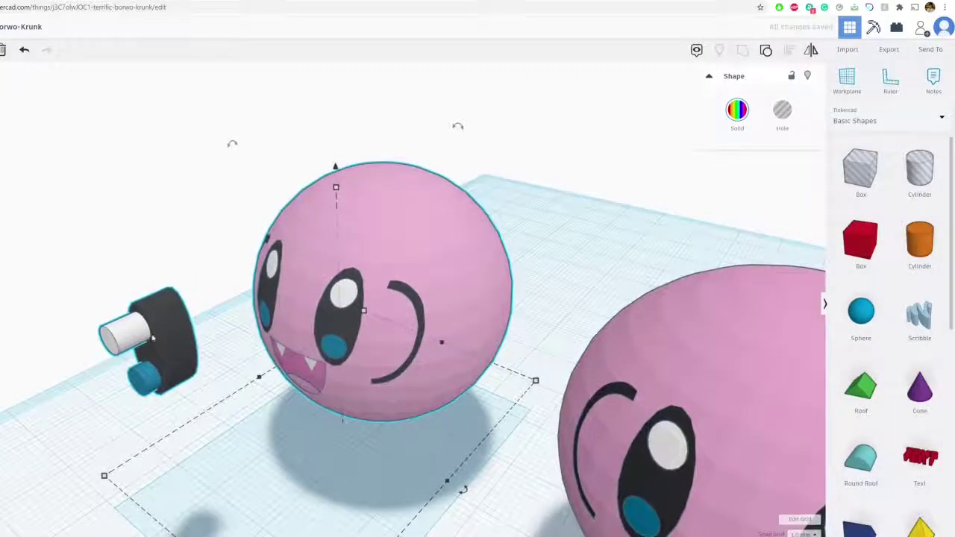
pyautogui.click(766, 52)
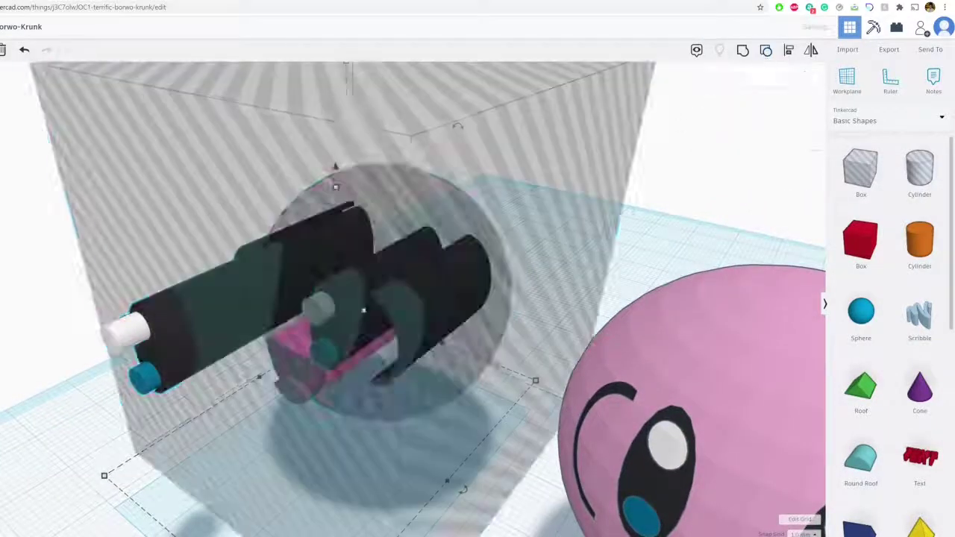
# Shorten the overlong eye to 26 mm so that it ends inside the box hole
pyautogui.scroll(-3, 328, 335)
pyautogui.click(239, 343)
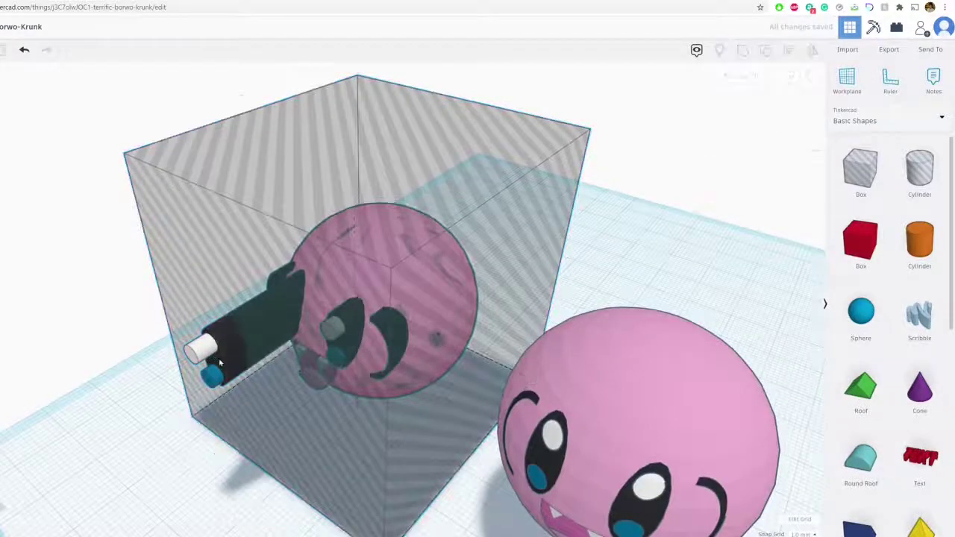
pyautogui.moveTo(201, 400); pyautogui.dragTo(261, 355)
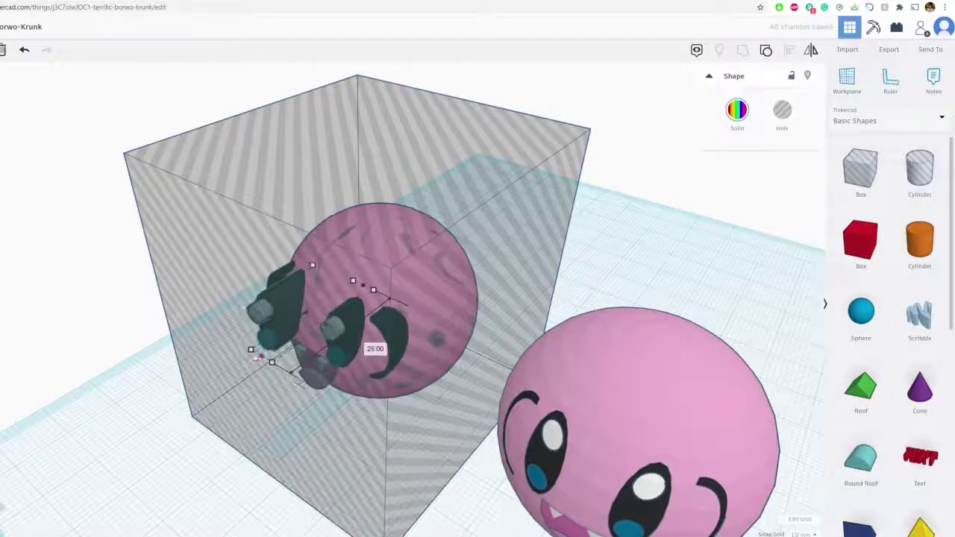
# Group the box hole with the head and all its face parts, and check that the shortened eye is trimmed flush
pyautogui.click(130, 334)
pyautogui.moveTo(292, 325); pyautogui.dragTo(306, 313, button='right')
pyautogui.scroll(-3, 306, 313)
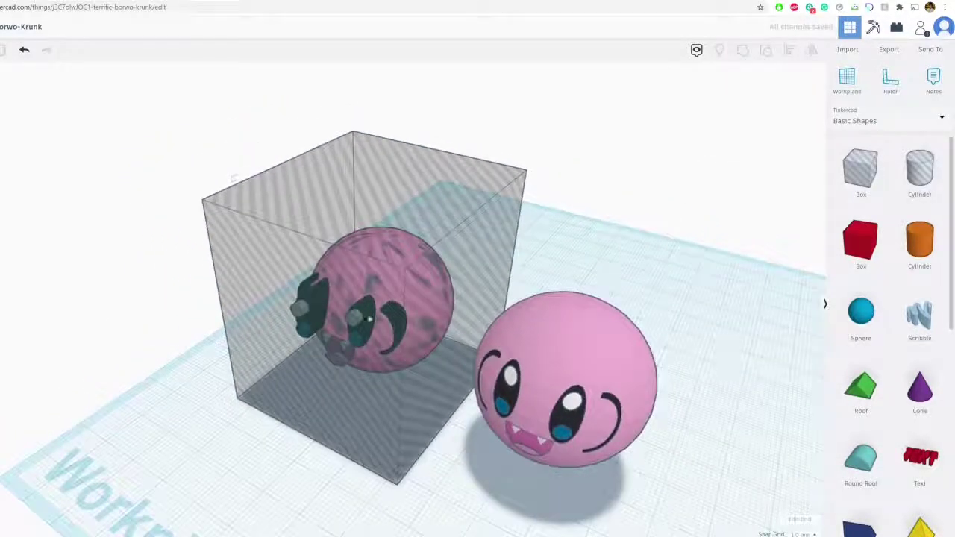
pyautogui.click(426, 430)
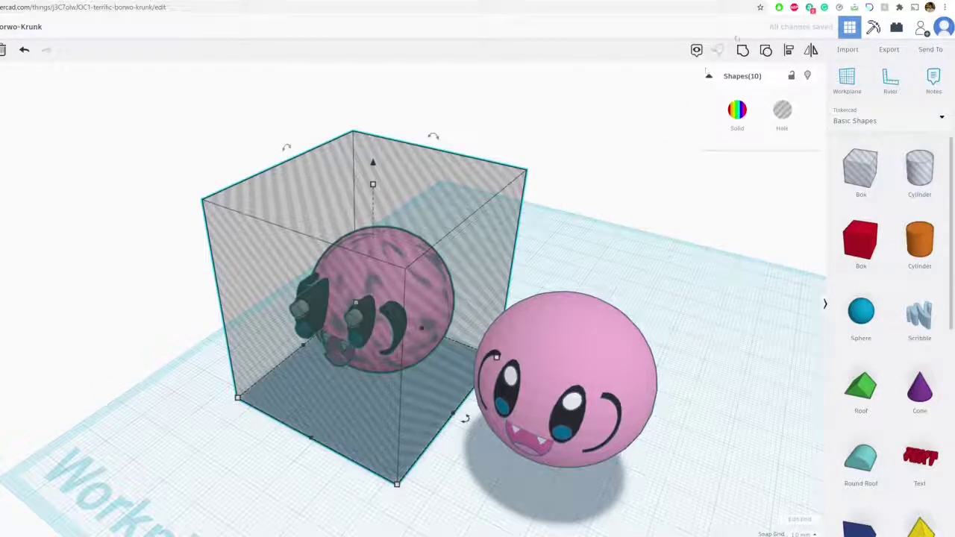
pyautogui.click(742, 51)
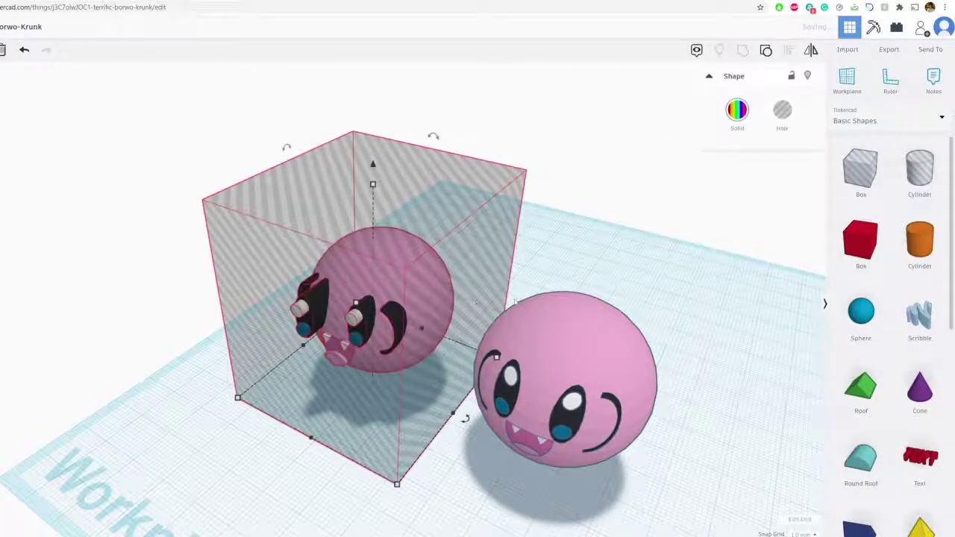
pyautogui.scroll(3, 488, 297)
pyautogui.moveTo(494, 294); pyautogui.dragTo(550, 275, button='right')
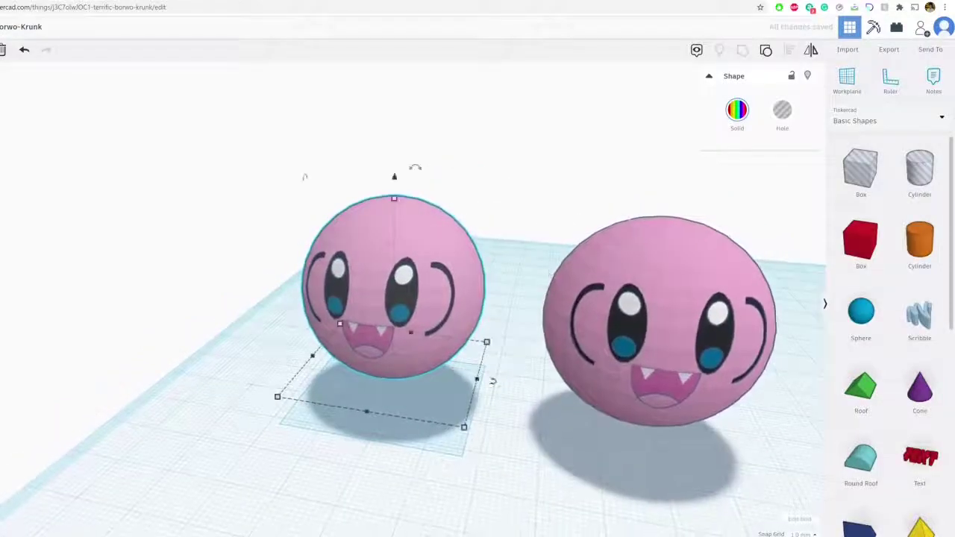